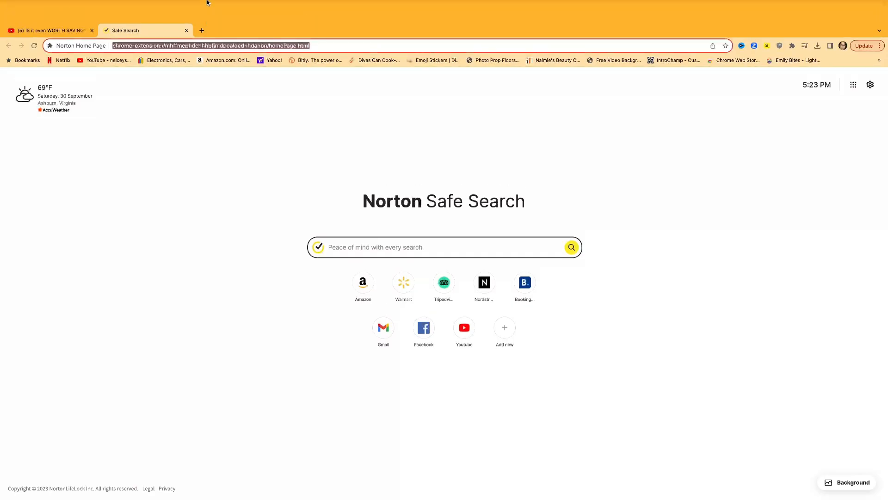
Go to the Wondershare Filmora website at filmora.wondershare.com.
text(filora)
key(BackSpace)
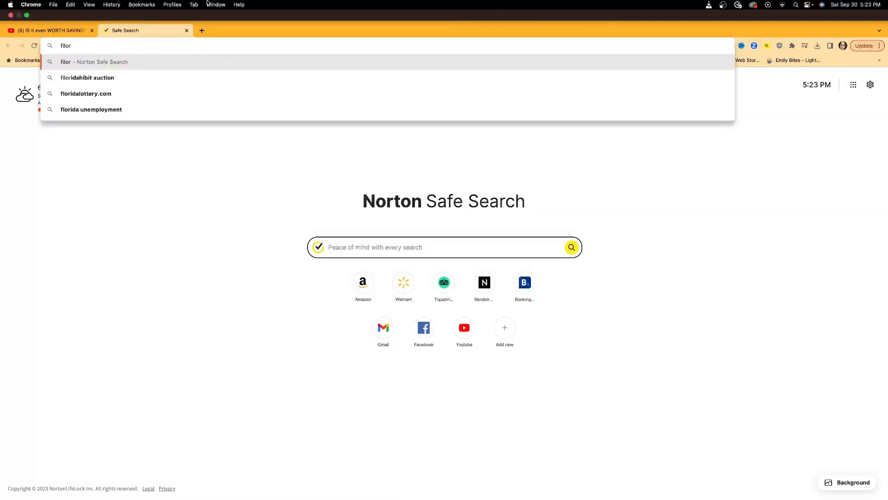
text(ma)
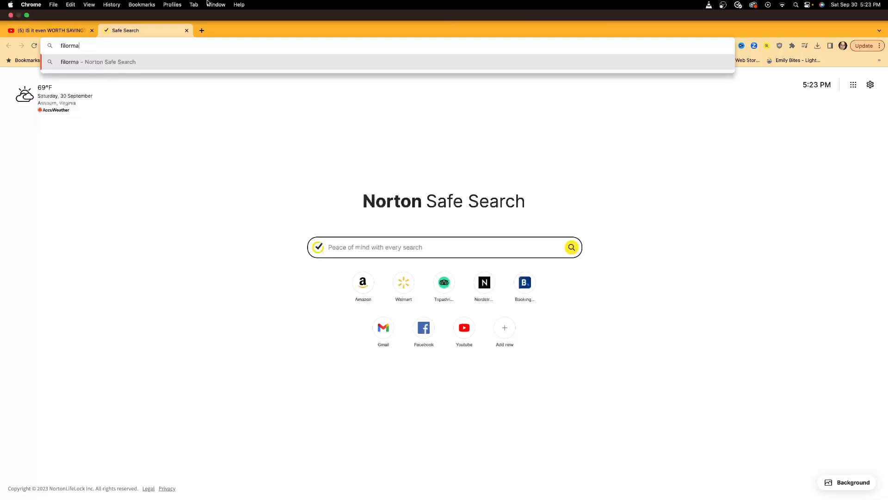
key(BackSpace)
key(BackSpace)
key(BackSpace)
key(BackSpace)
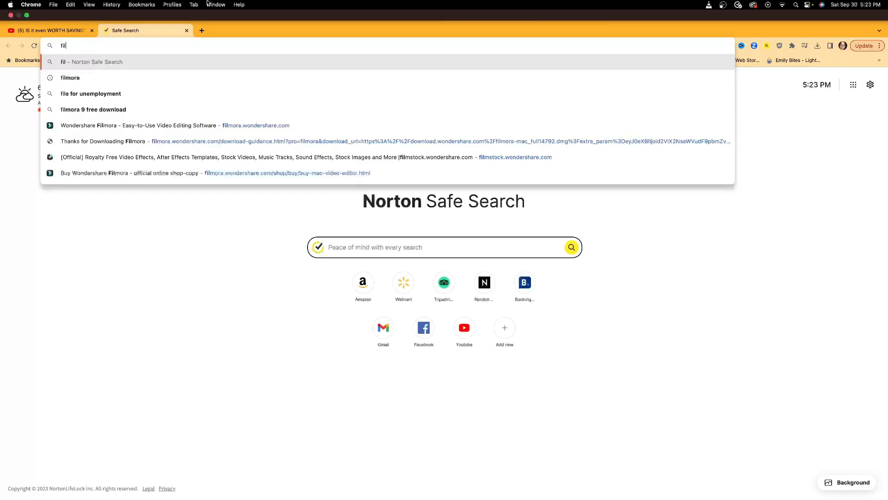
text(mora.wondershare.com)
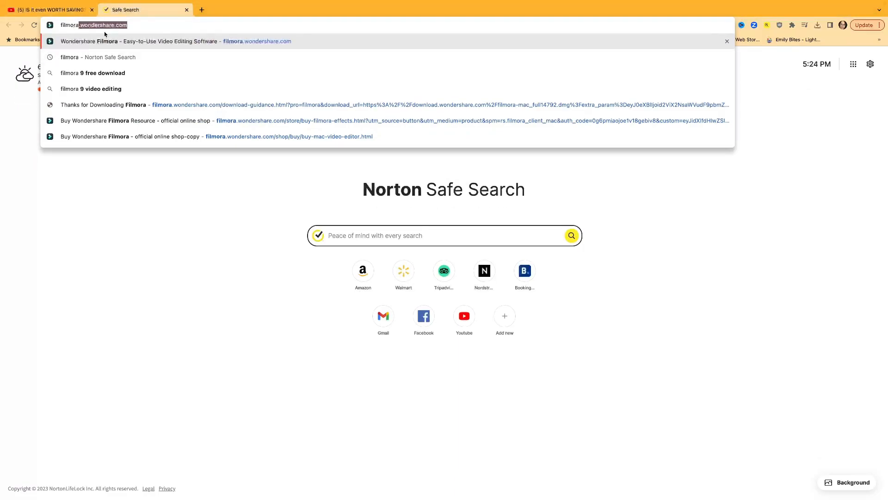
click(106, 37)
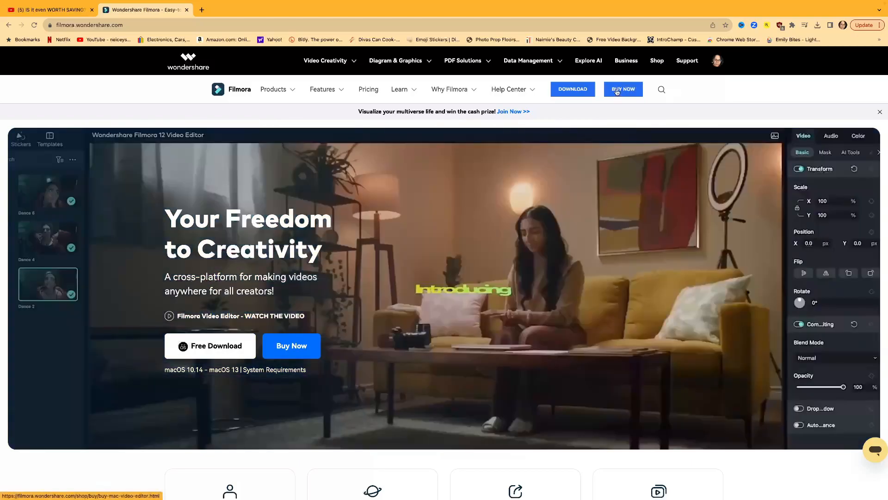
Examine the individual Mac plans on Filmora's purchase page, comparing prices and included features, and close that page.
click(615, 92)
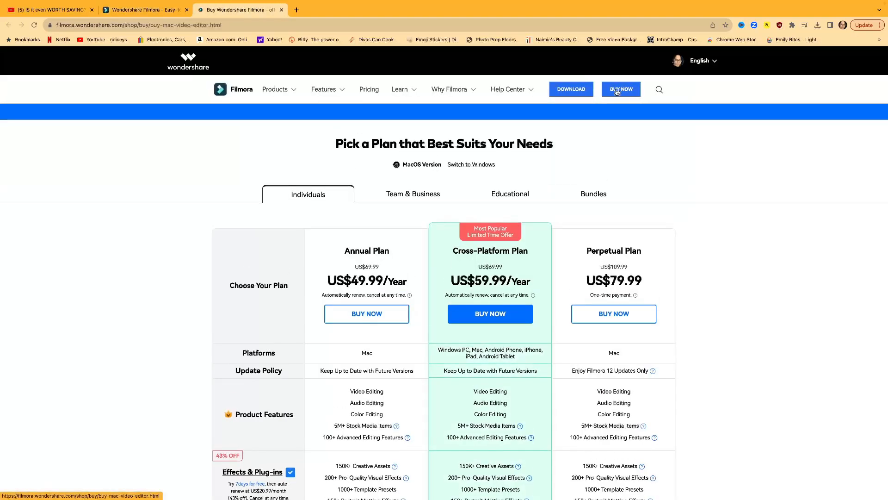
scroll(650, 194, down, 2)
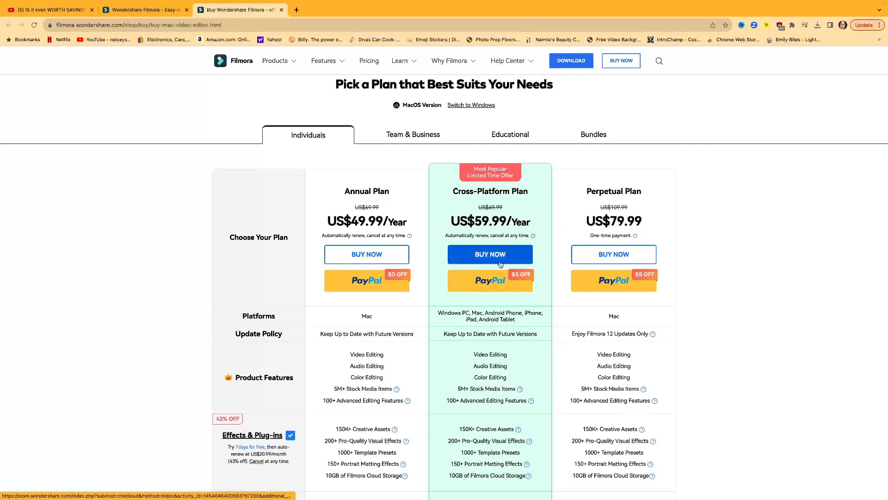
scroll(747, 283, up, 3)
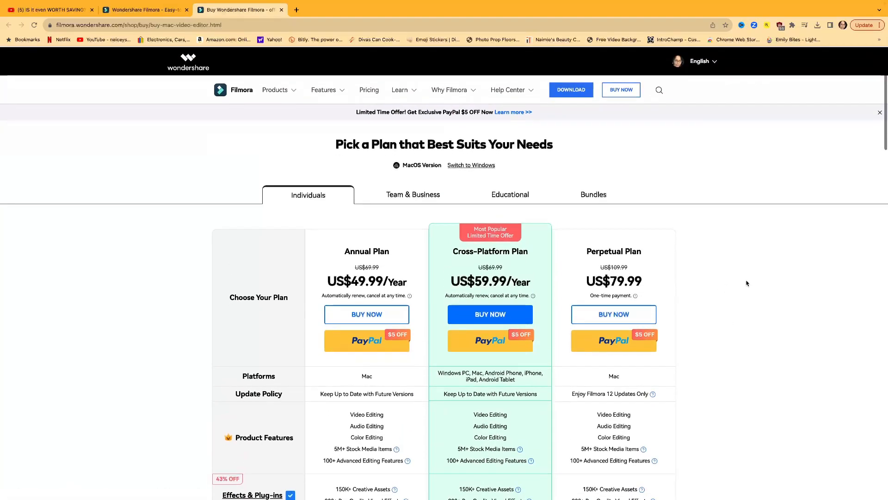
scroll(747, 283, down, 5)
scroll(748, 282, up, 3)
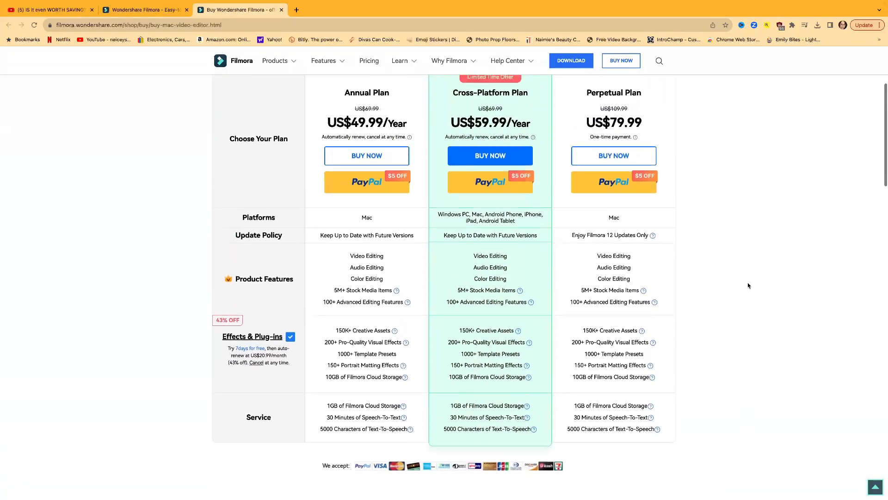
scroll(749, 286, up, 2)
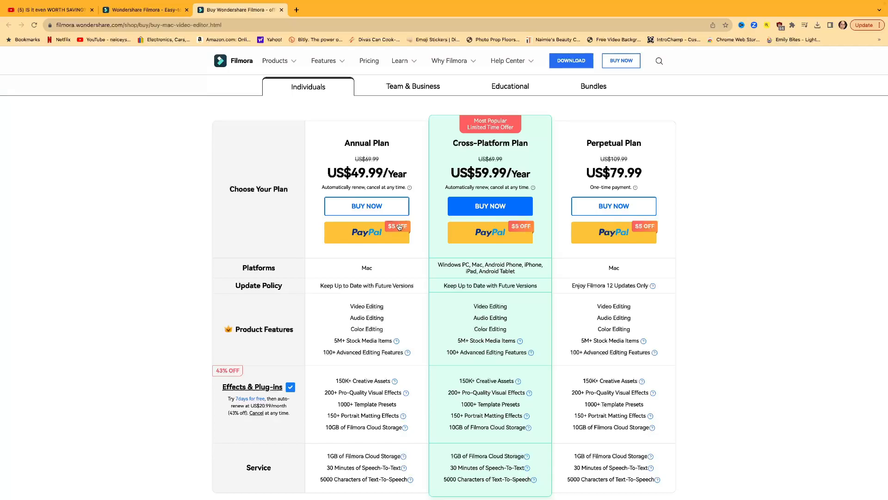
scroll(401, 228, down, 1)
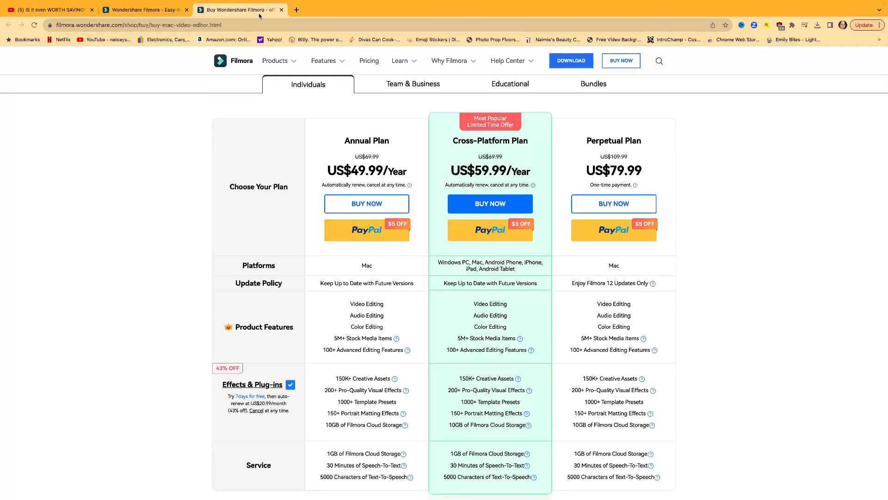
click(281, 10)
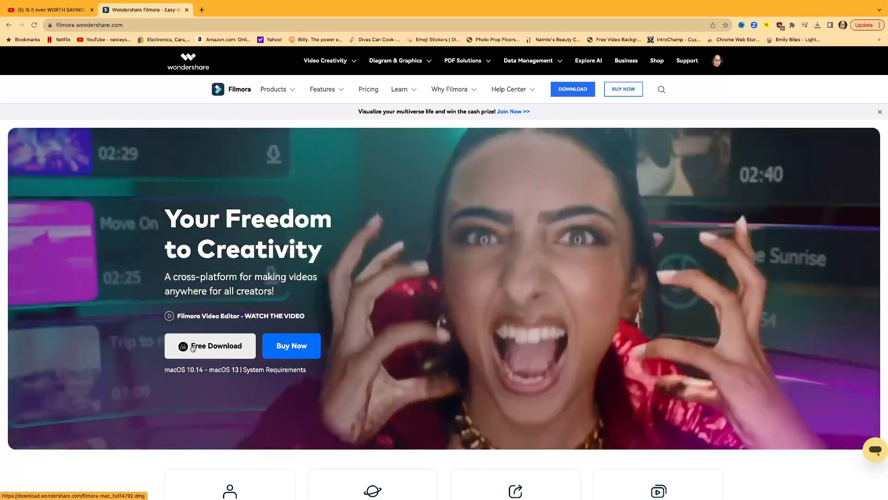
Download the free macOS installer of Filmora, and take the browser out of full screen and minimize it.
click(194, 349)
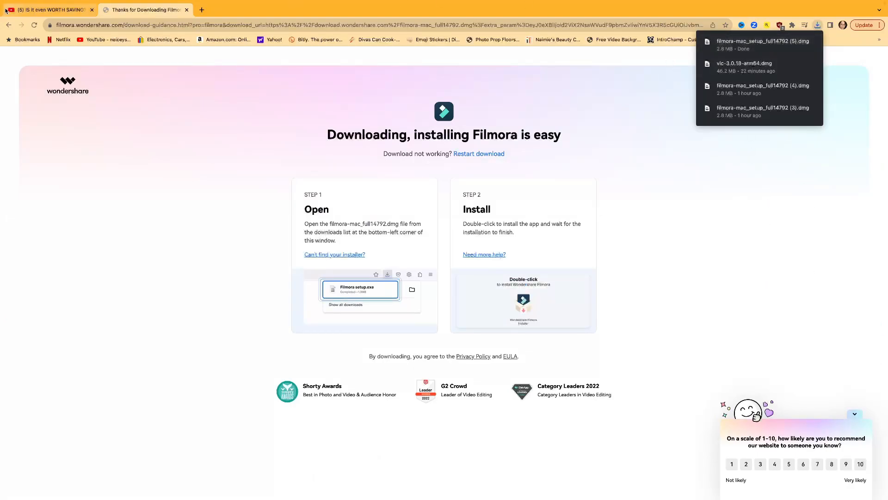
mouse_move(7, 2)
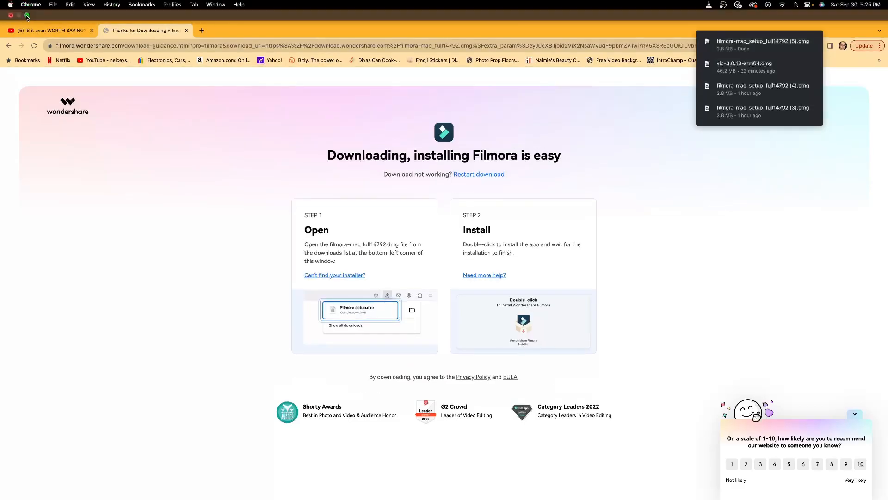
click(26, 16)
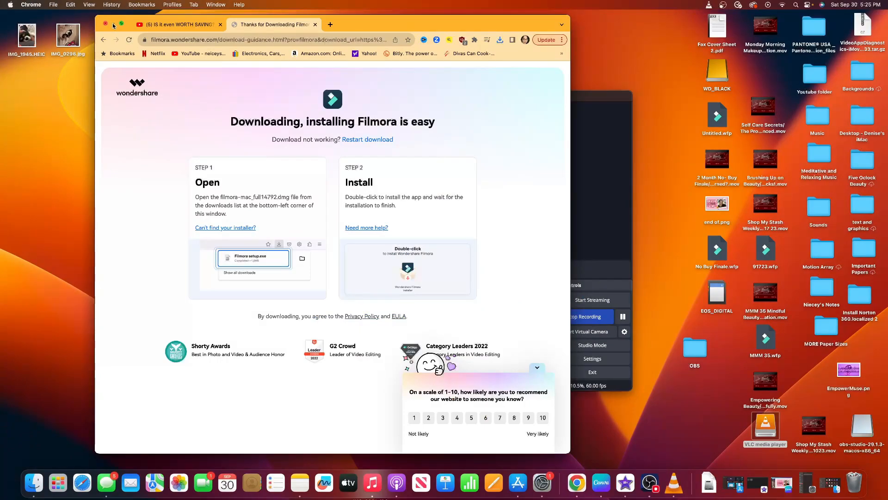
click(113, 25)
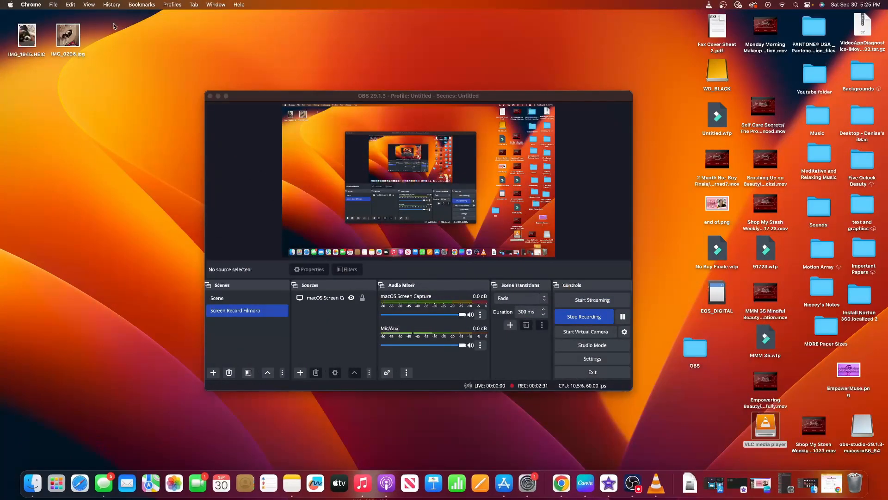
Launch Wondershare Filmora 12 and create a new 16:9 widescreen project, with the editor window in full screen.
click(56, 483)
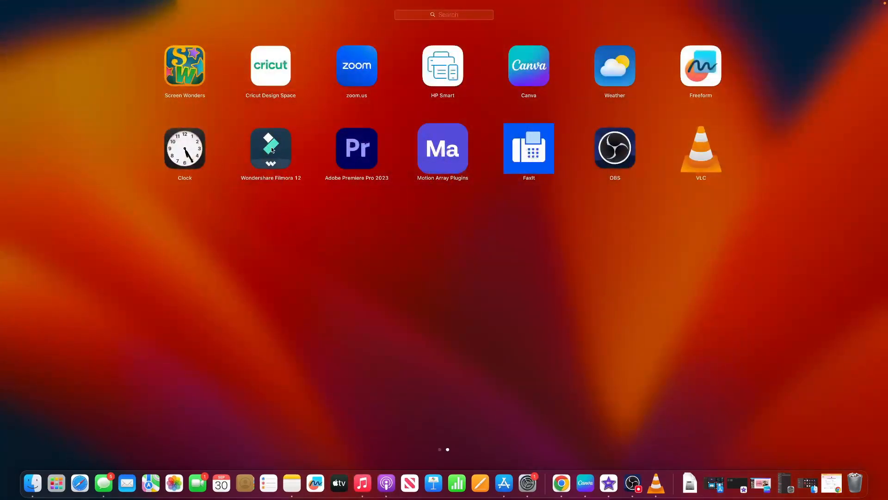
click(268, 149)
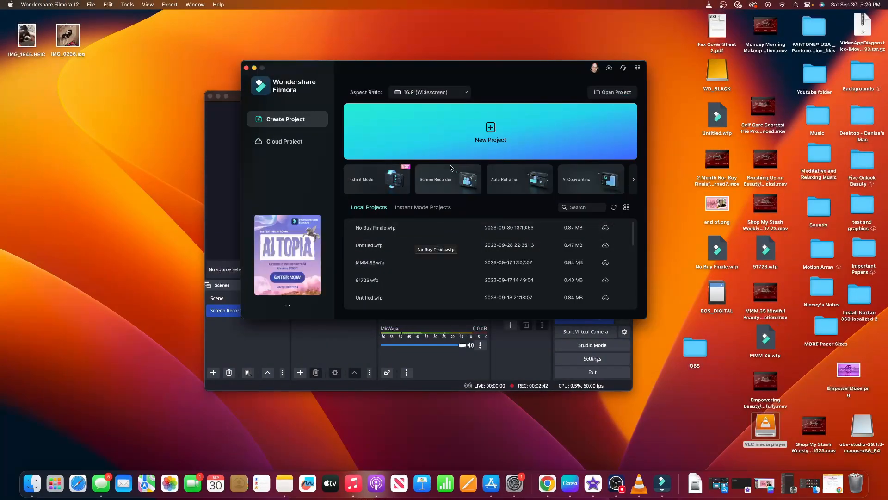
click(481, 139)
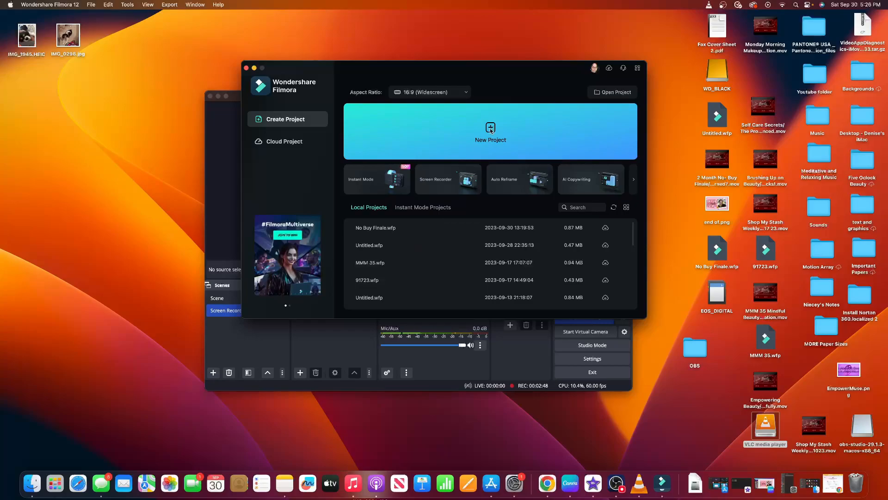
click(490, 130)
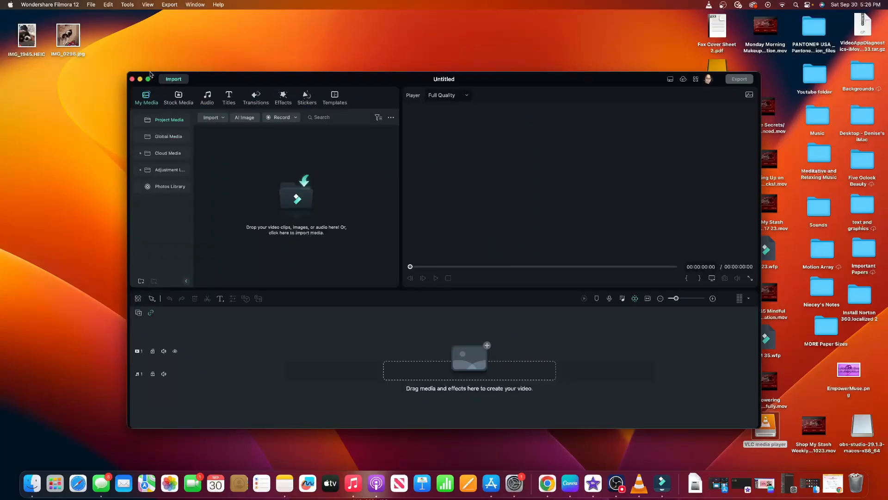
click(148, 79)
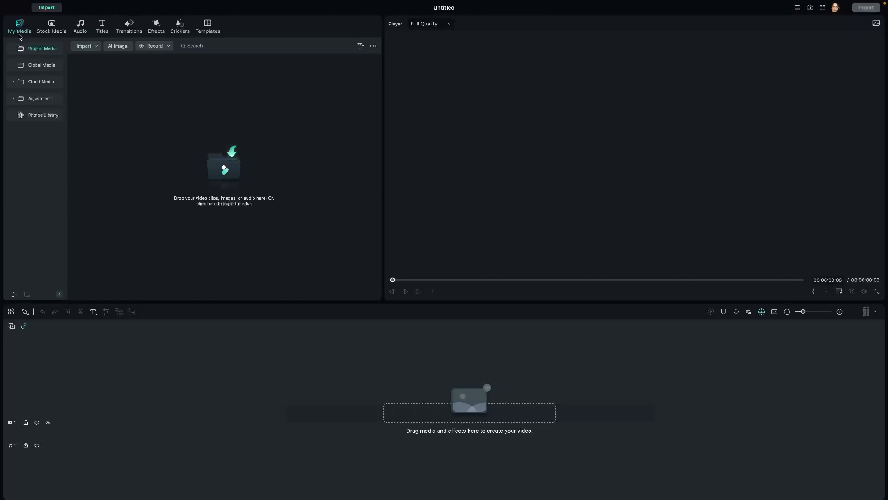
Look through the Pexels stock videos and the trending Filmstock music.
click(51, 30)
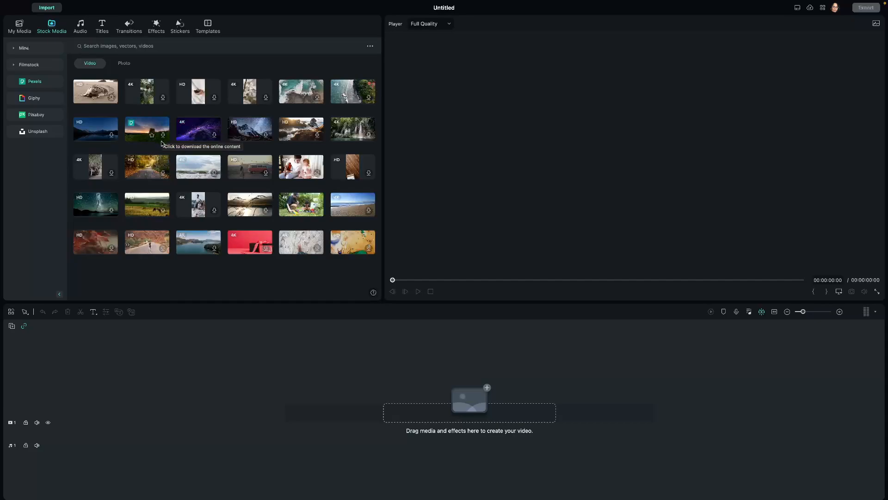
click(81, 27)
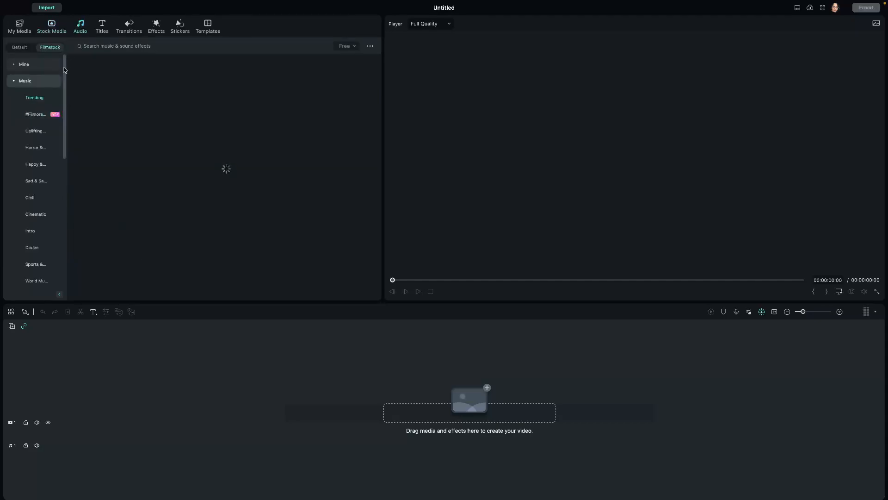
mouse_move(65, 91)
mouse_down()
mouse_move(61, 241)
mouse_move(65, 89)
mouse_up()
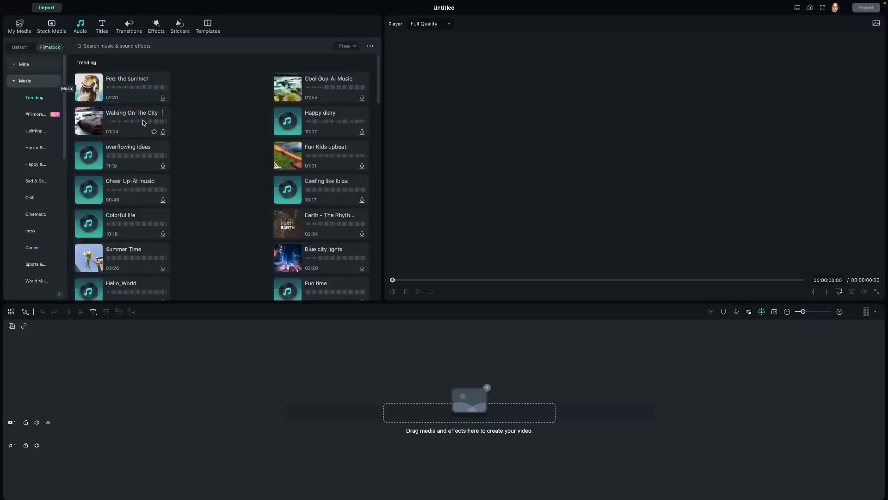
click(42, 65)
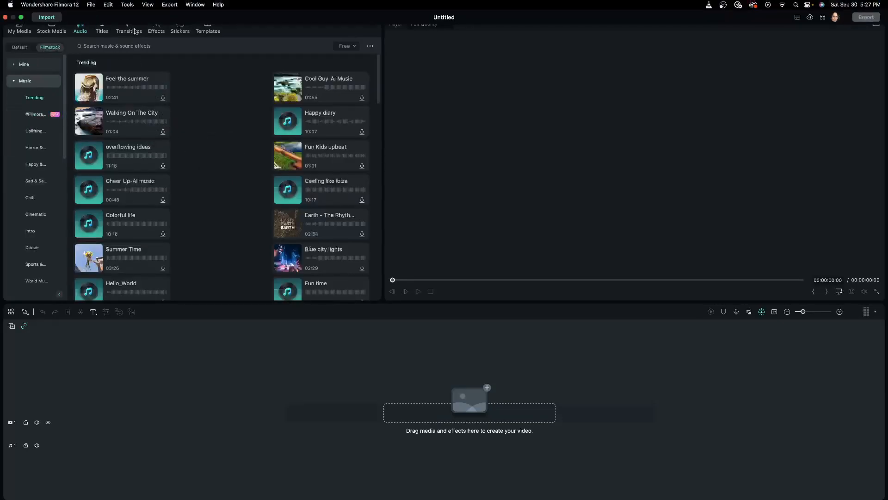
Browse the included title templates, from openers to lower thirds and subtitles, and narrow them to the Titles category.
click(103, 27)
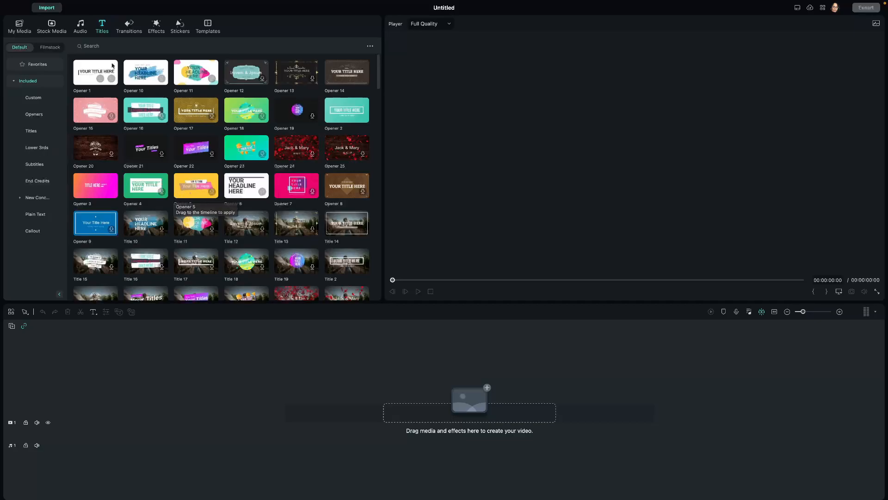
scroll(203, 123, down, 2)
scroll(204, 125, down, 10)
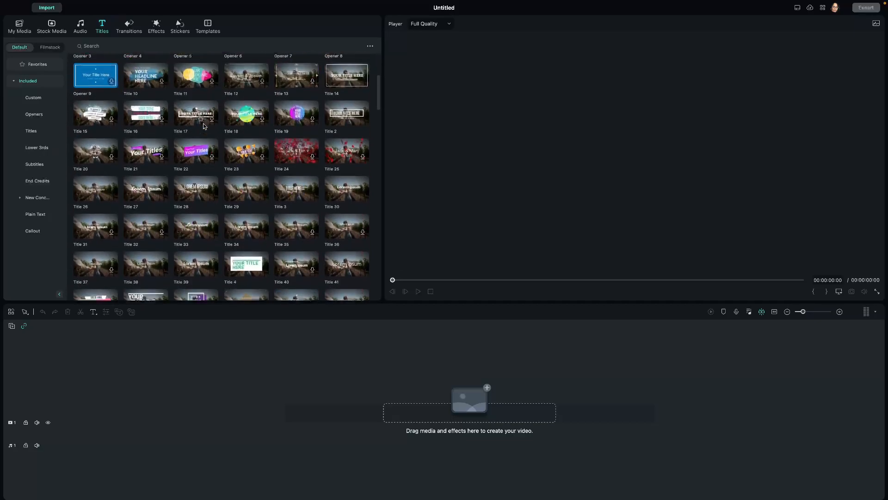
scroll(204, 126, down, 1)
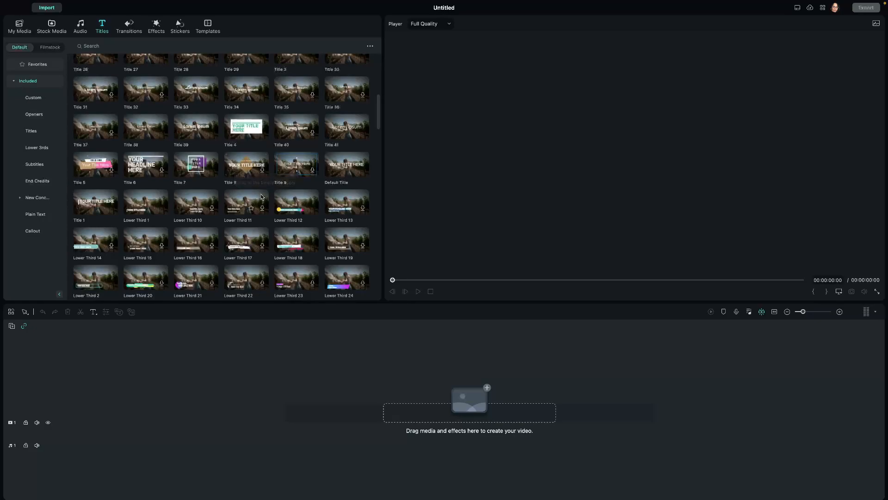
scroll(262, 196, down, 5)
scroll(262, 197, down, 5)
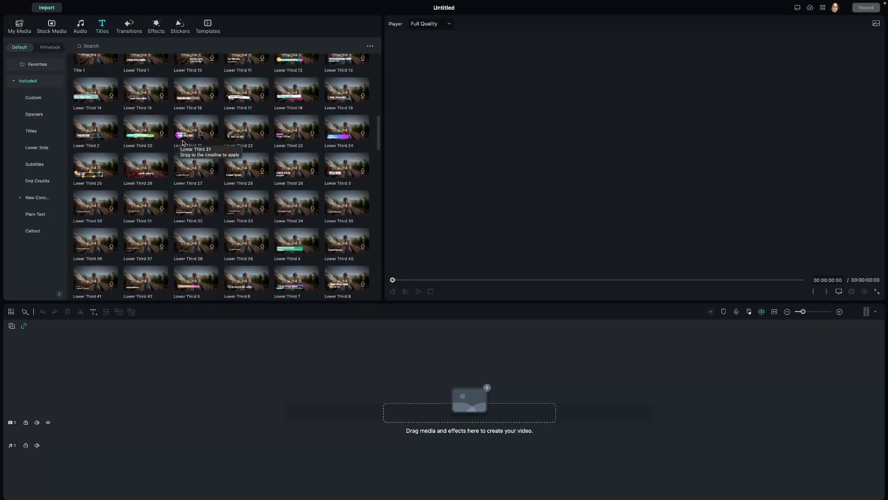
scroll(194, 183, down, 5)
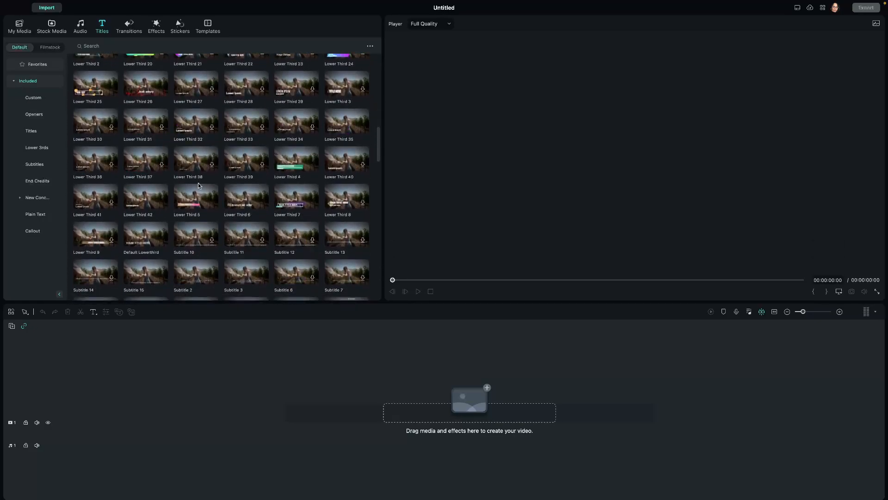
click(38, 136)
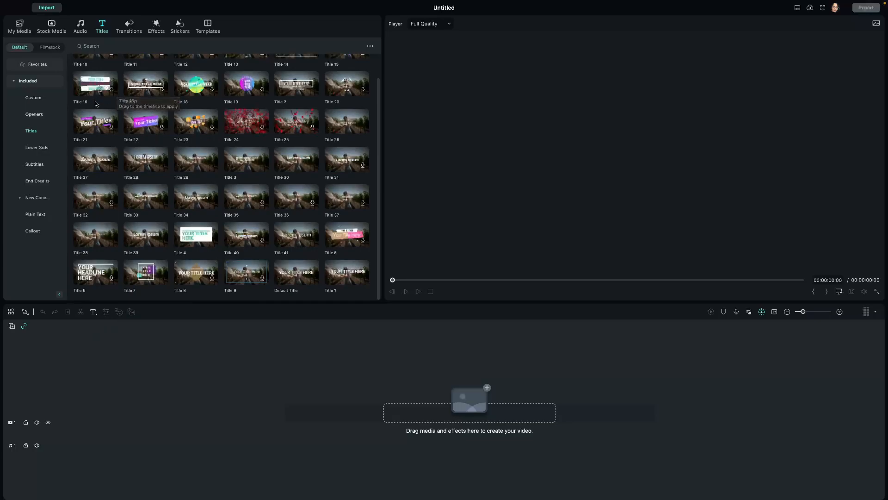
scroll(137, 122, up, 1)
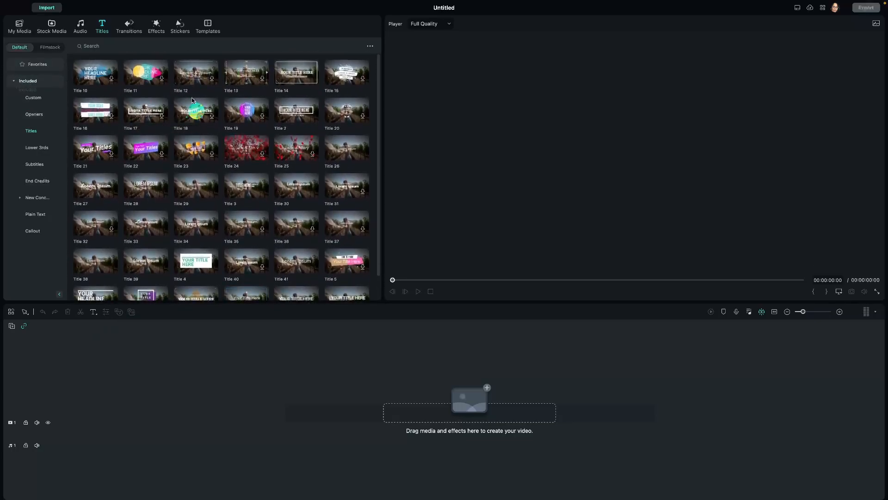
Look over the trending Filmstock transitions, effects and stickers.
click(129, 27)
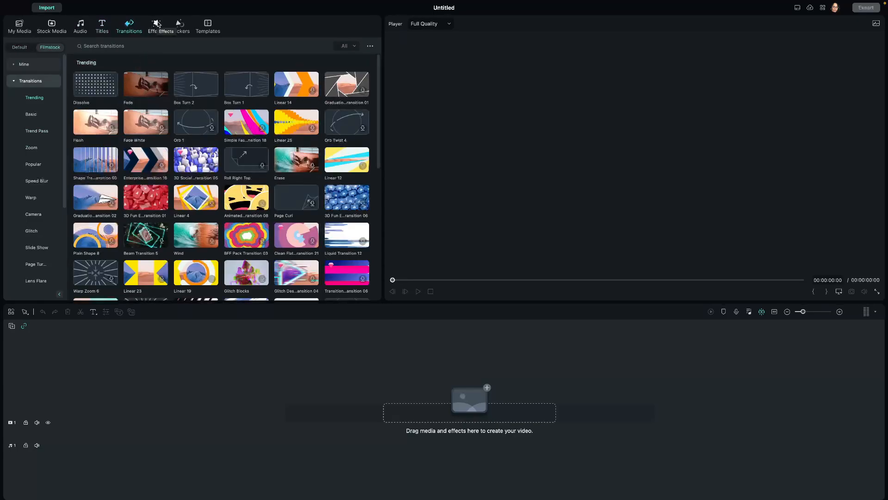
click(156, 25)
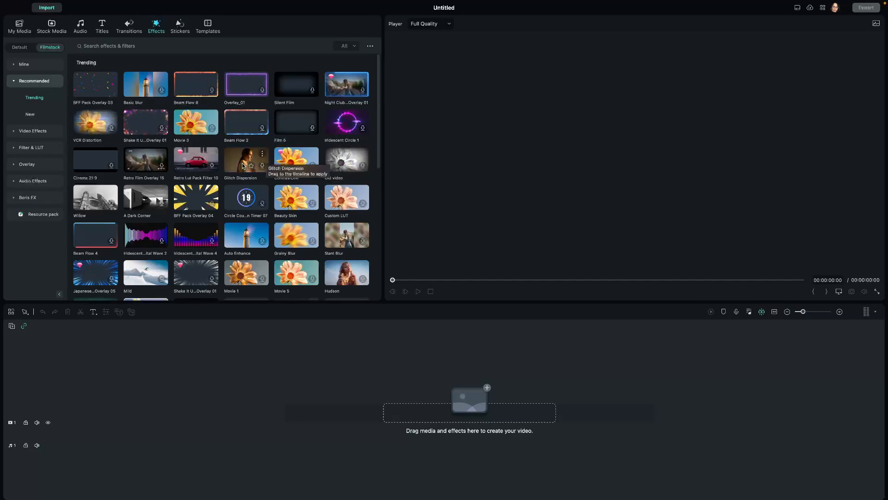
click(180, 26)
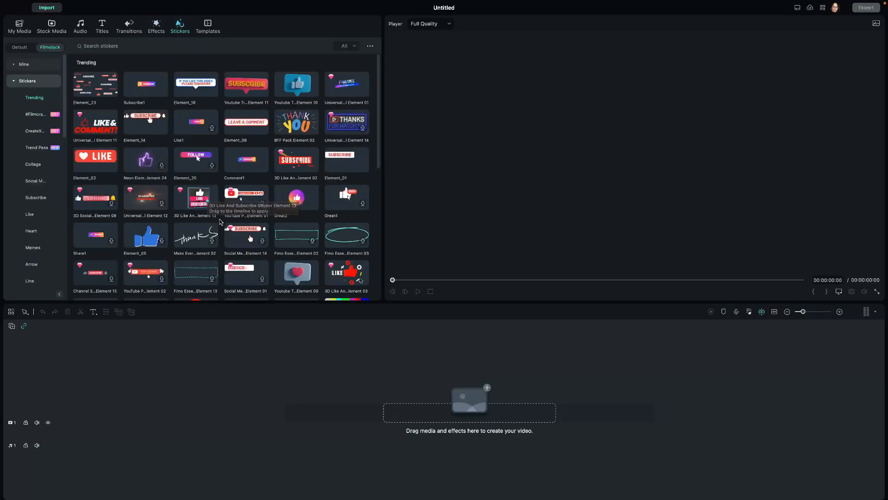
Look through the rest of the trending stickers and the Trend Pass video templates.
scroll(221, 222, down, 1)
scroll(220, 222, down, 6)
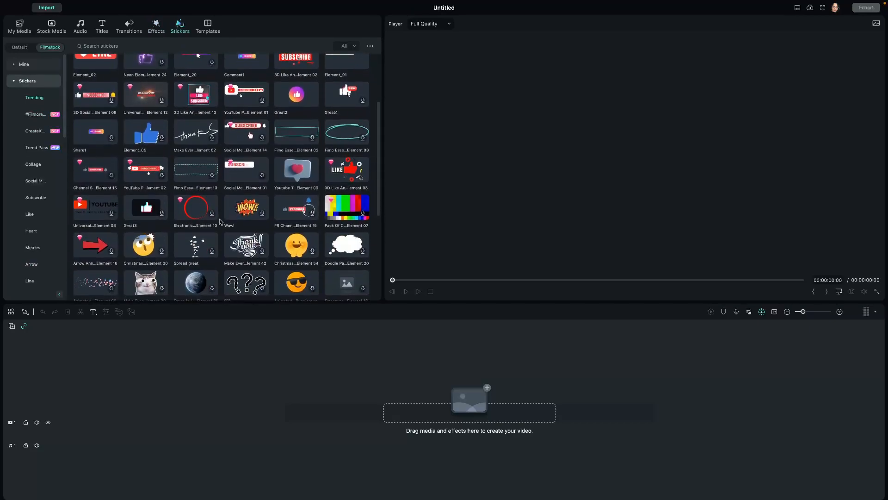
scroll(220, 222, down, 4)
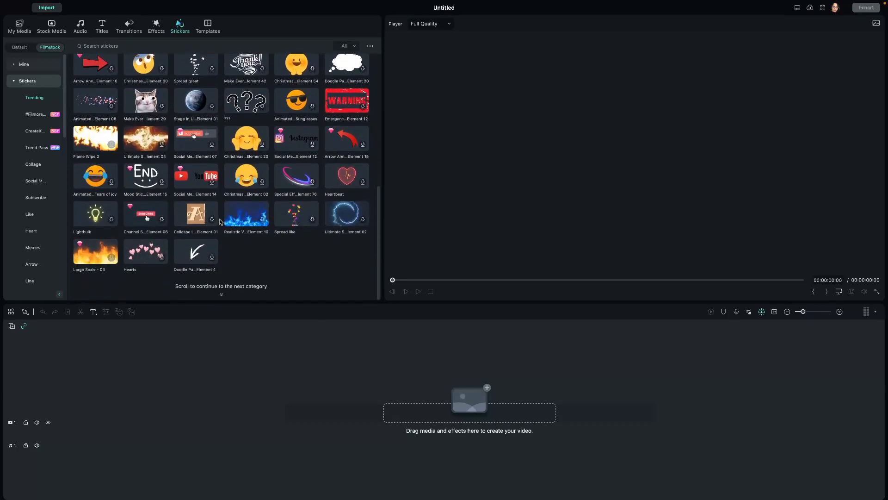
scroll(221, 222, down, 2)
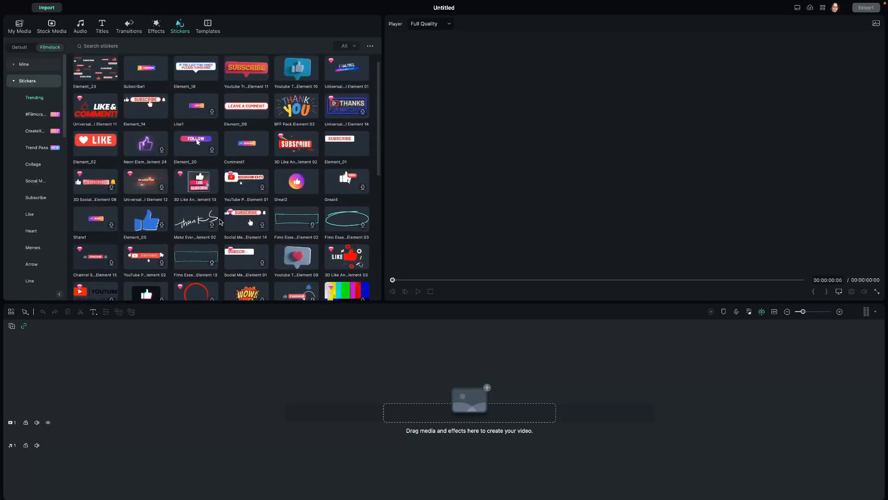
scroll(220, 222, down, 1)
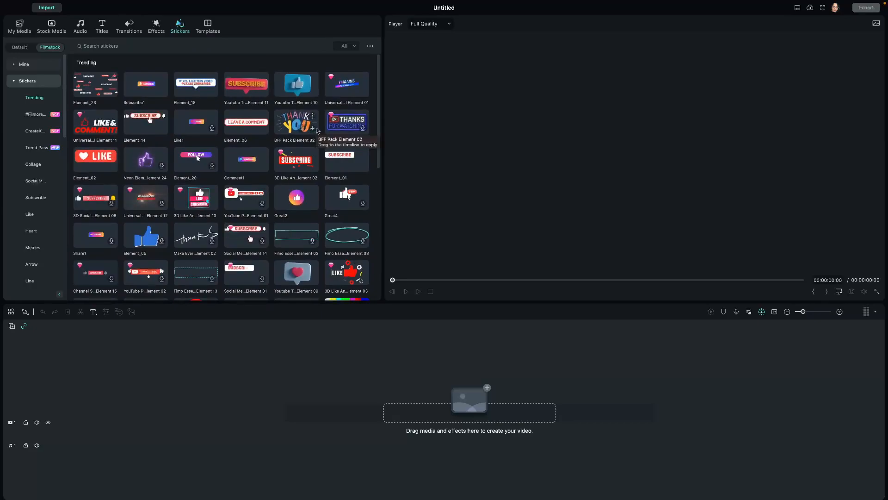
click(211, 32)
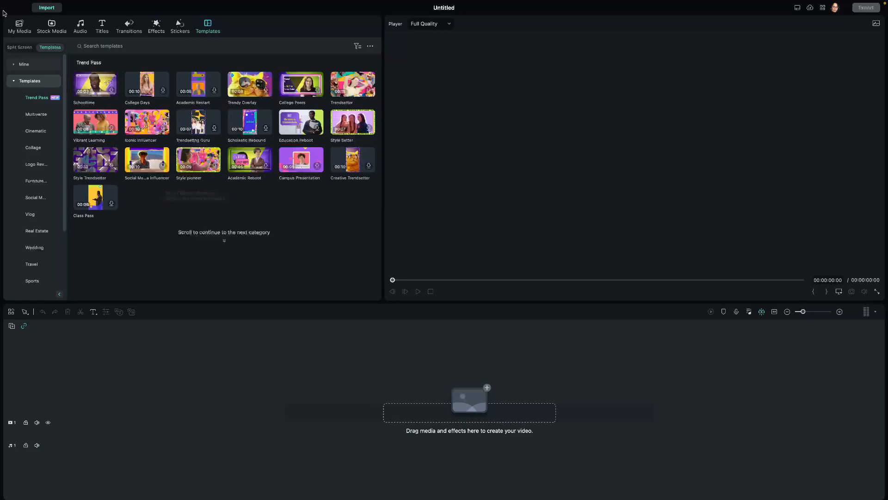
Import the clips MVI_6269.MP4, MVI_6270.MP4 and MVI_6271.MP4 from the 100CANON folder into the project media.
click(22, 34)
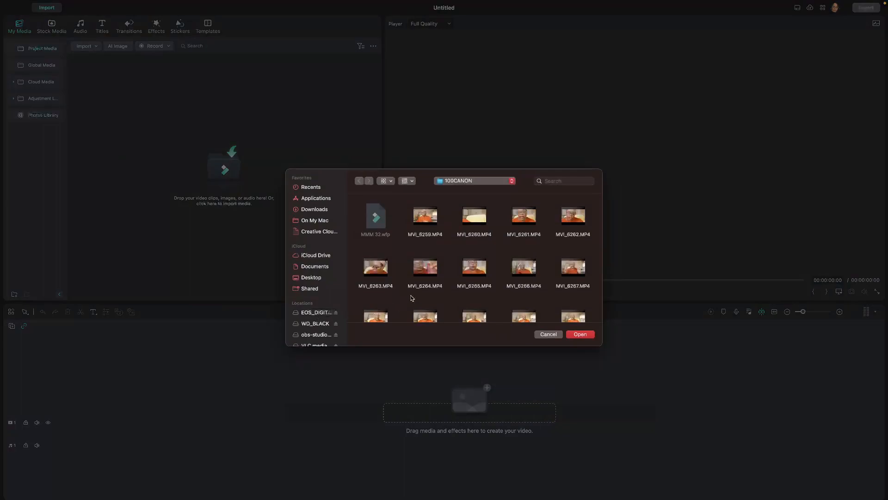
scroll(412, 298, down, 5)
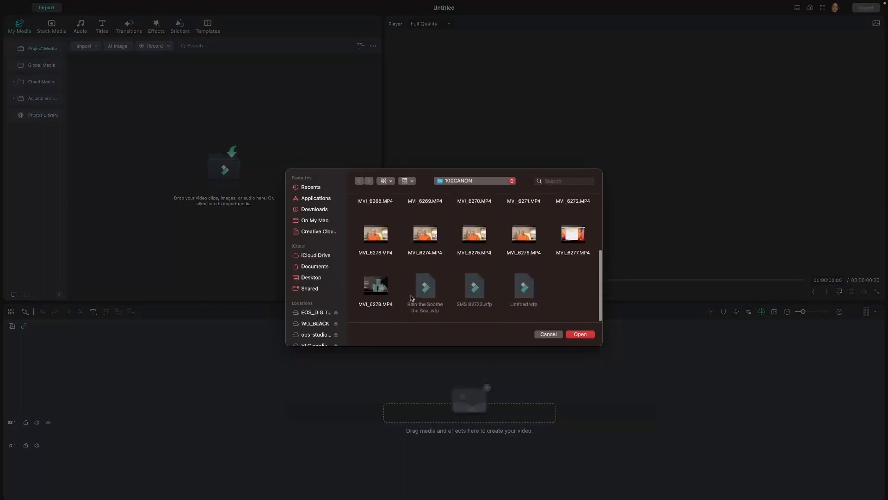
scroll(412, 297, up, 3)
scroll(409, 302, up, 2)
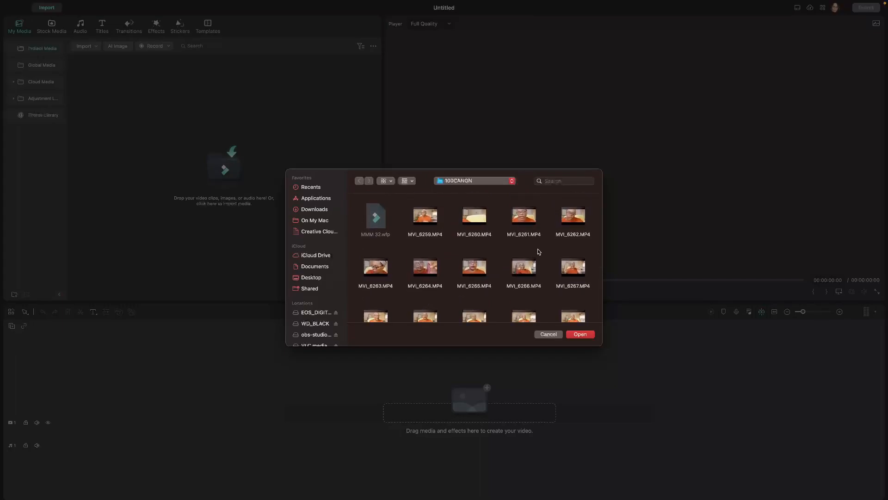
mouse_move(519, 271)
scroll(515, 264, down, 3)
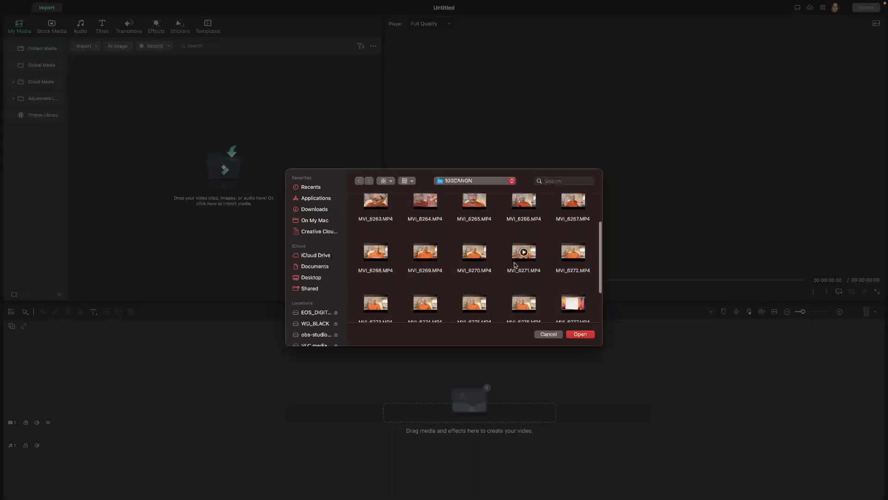
click(425, 272)
shift+click(474, 271)
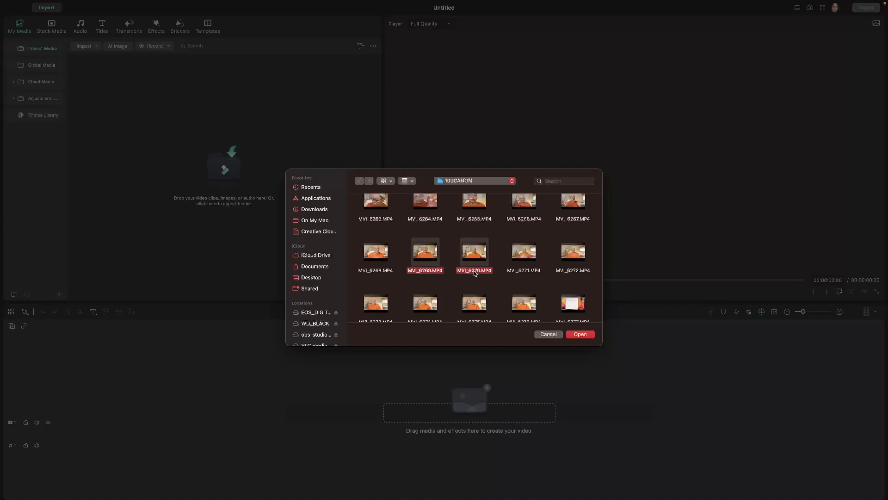
shift+click(521, 272)
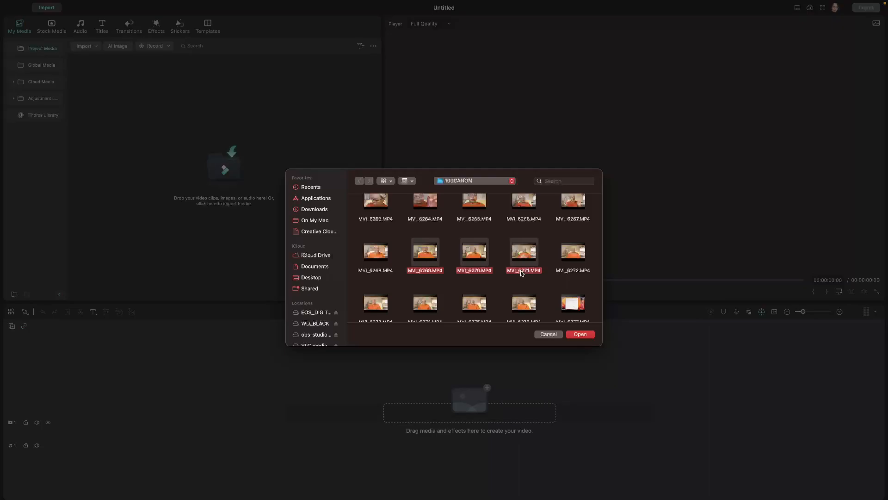
click(581, 335)
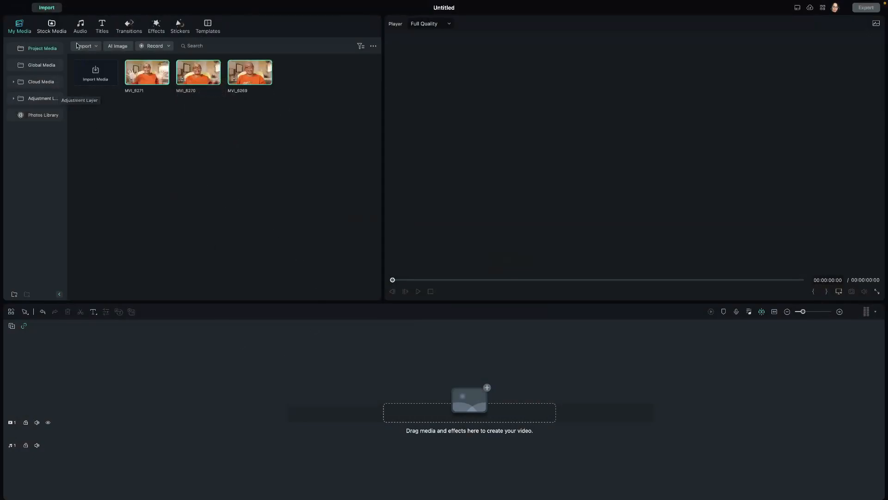
Start another media import and open the Youtube folder on the Desktop.
click(96, 72)
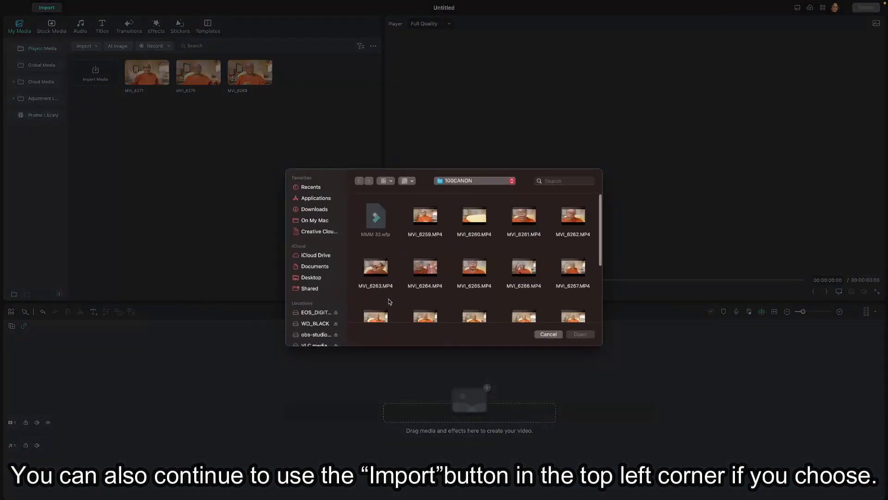
click(312, 277)
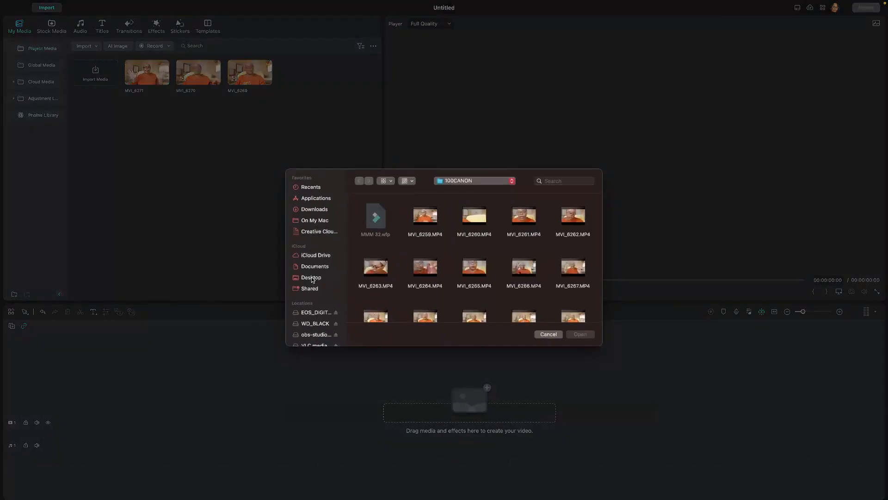
scroll(600, 226, down, 3)
scroll(601, 232, up, 3)
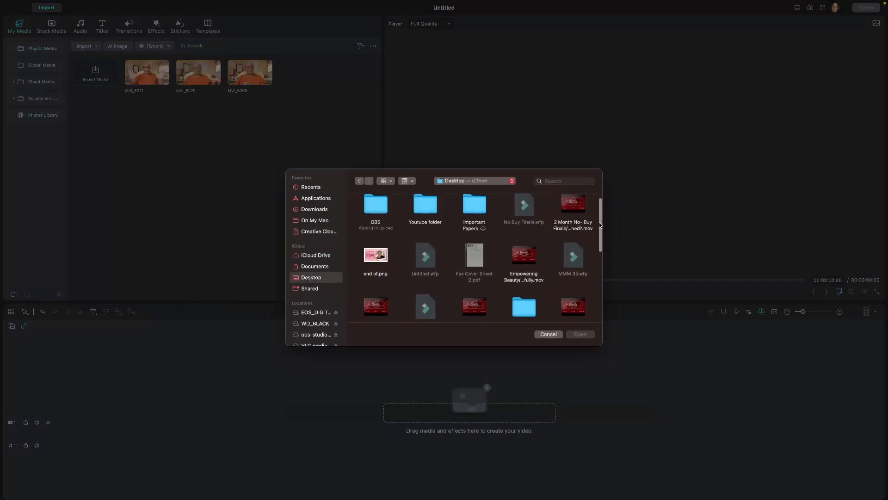
double_click(423, 212)
Find greenscreensub.mp4 in the Youtube folder and select it for import.
scroll(562, 259, down, 2)
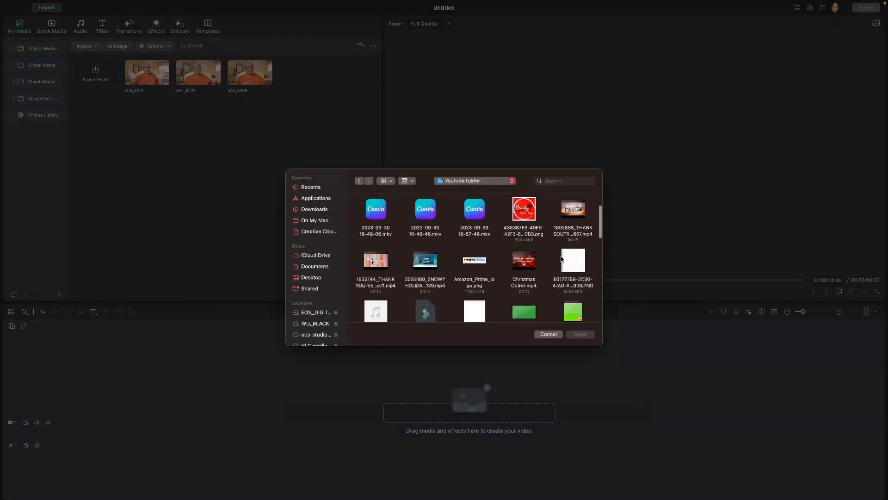
scroll(562, 259, down, 10)
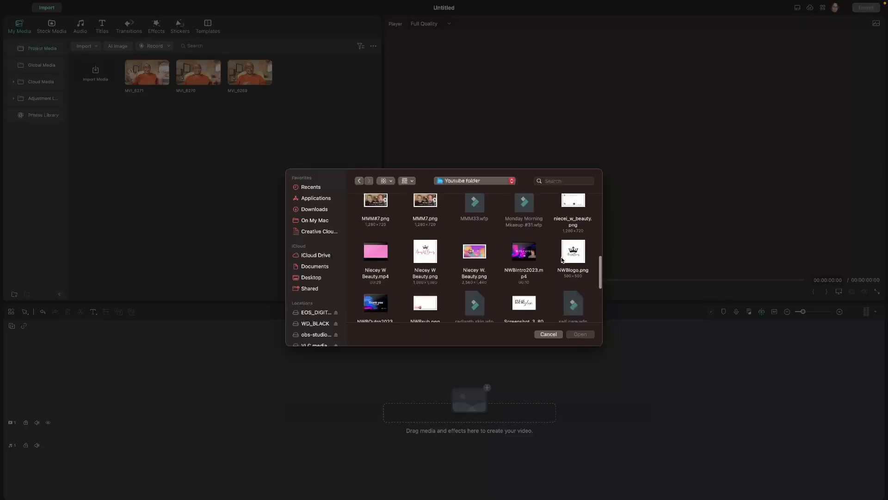
scroll(562, 258, down, 5)
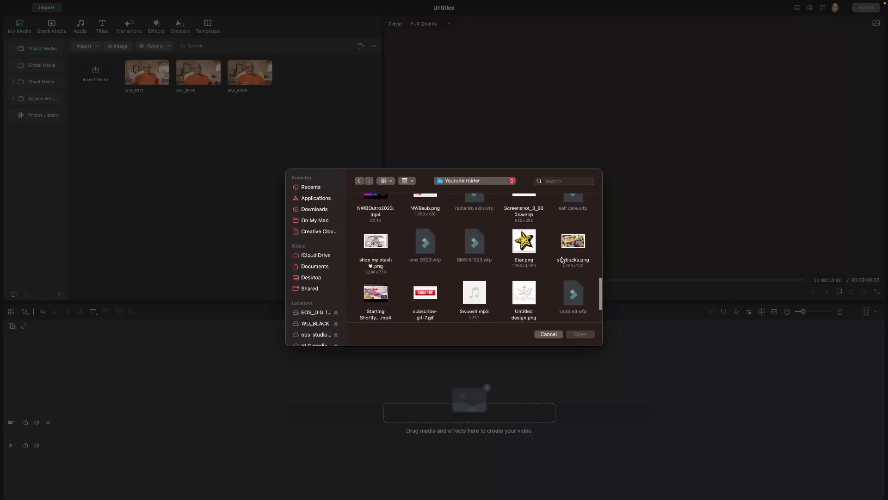
scroll(561, 259, up, 10)
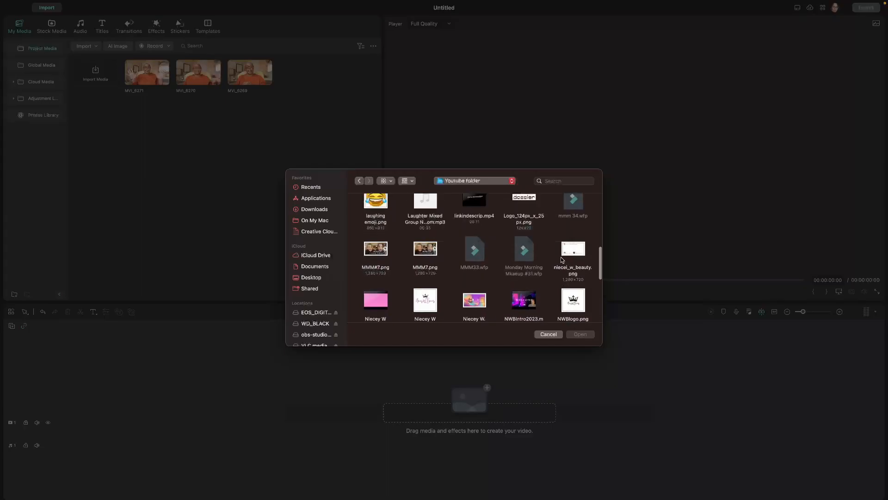
scroll(561, 256, up, 2)
scroll(562, 257, down, 2)
scroll(562, 257, down, 1)
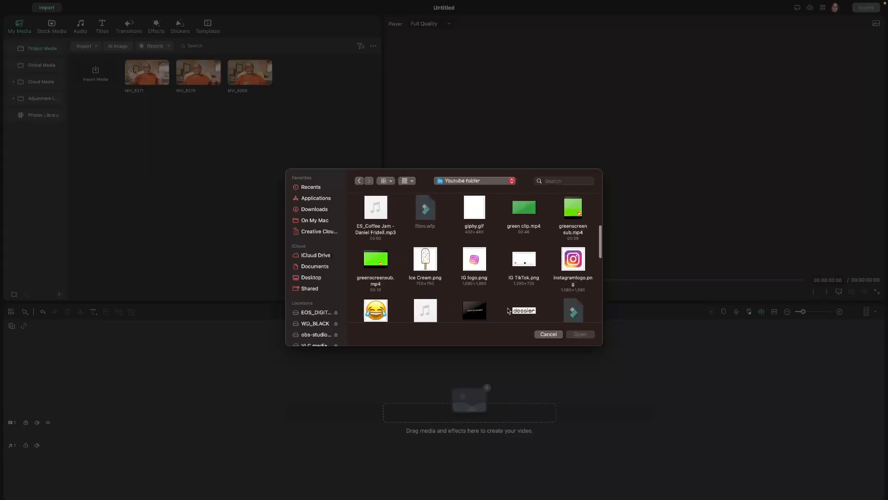
click(374, 286)
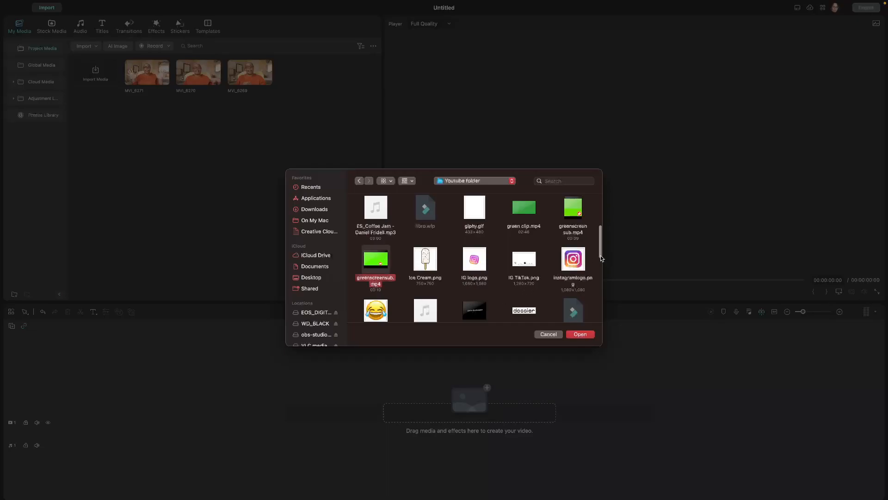
Add Welcome to.mp4, Watching.mp4 and niecei_w_beauty.png to the selection and import the files into the project media.
drag(600, 247, 598, 298)
mouse_move(598, 304)
mouse_down()
mouse_move(596, 313)
mouse_move(594, 298)
mouse_move(596, 314)
mouse_up()
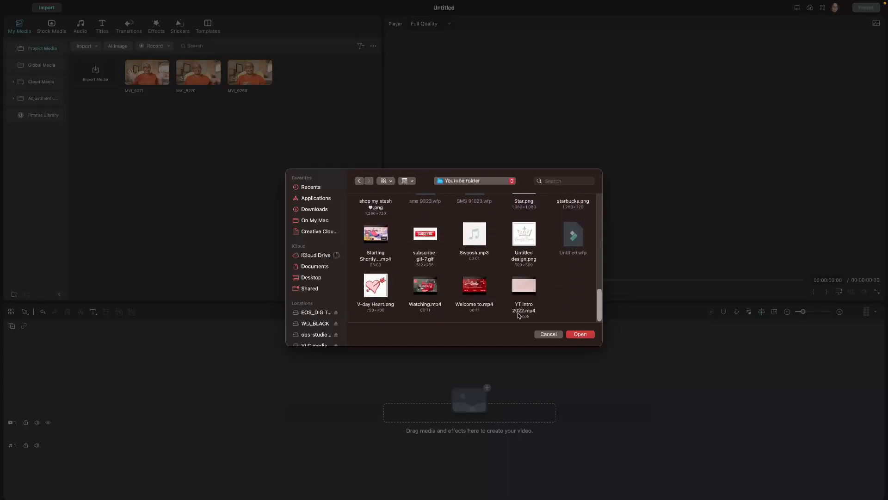
click(478, 307)
super+click(430, 307)
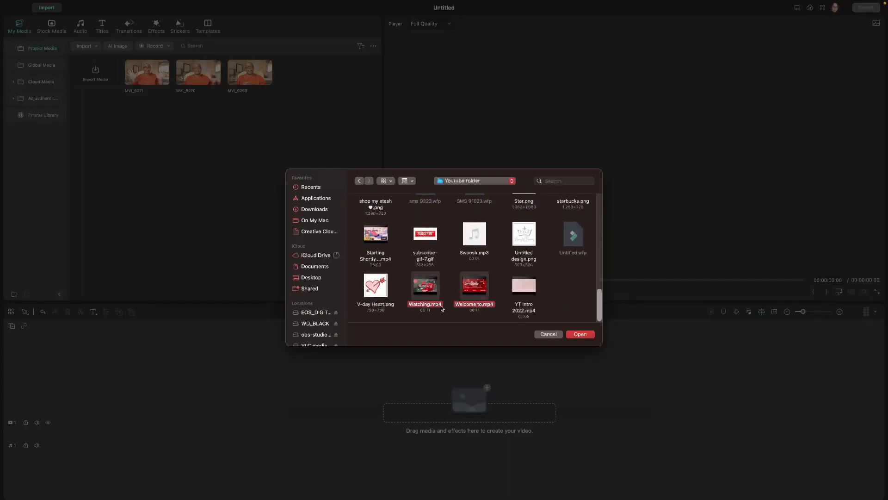
drag(598, 310, 598, 276)
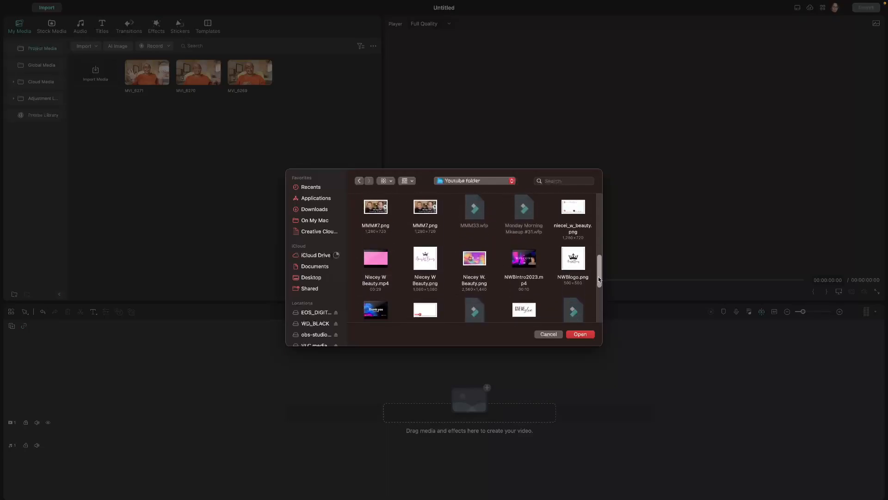
click(570, 233)
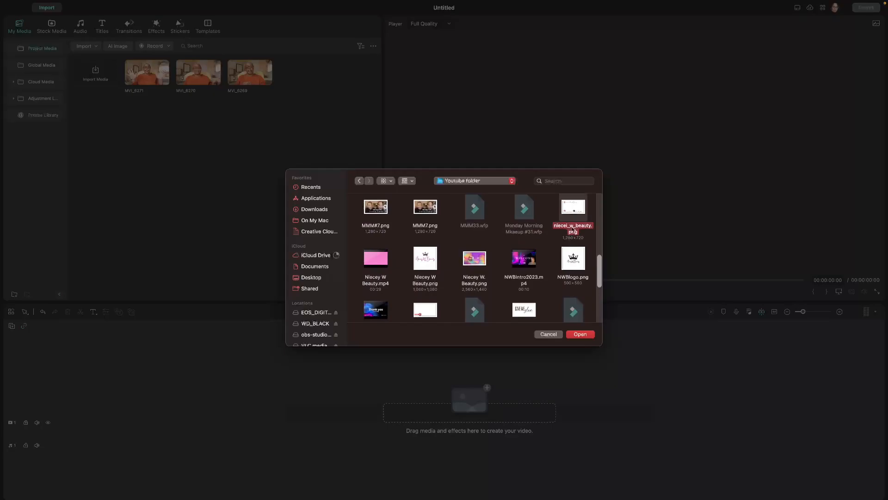
click(578, 334)
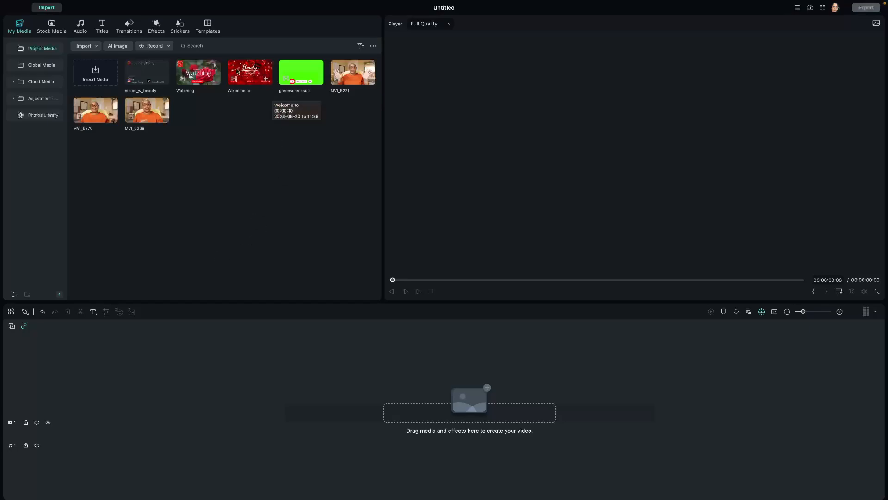
Place the Welcome to clip at the start of video track 1, matching the project to 1920x1080 30.00fps, and add MVI_6269 directly after it.
drag(234, 74, 70, 421)
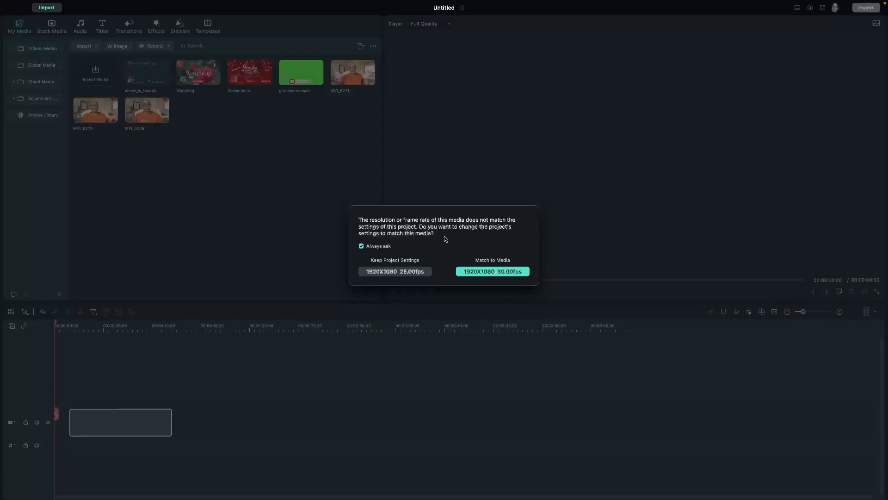
click(485, 272)
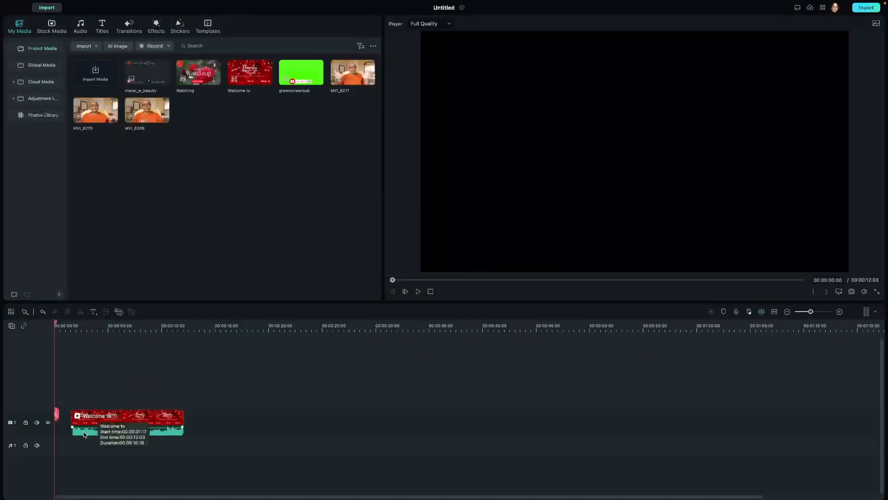
drag(134, 420, 117, 420)
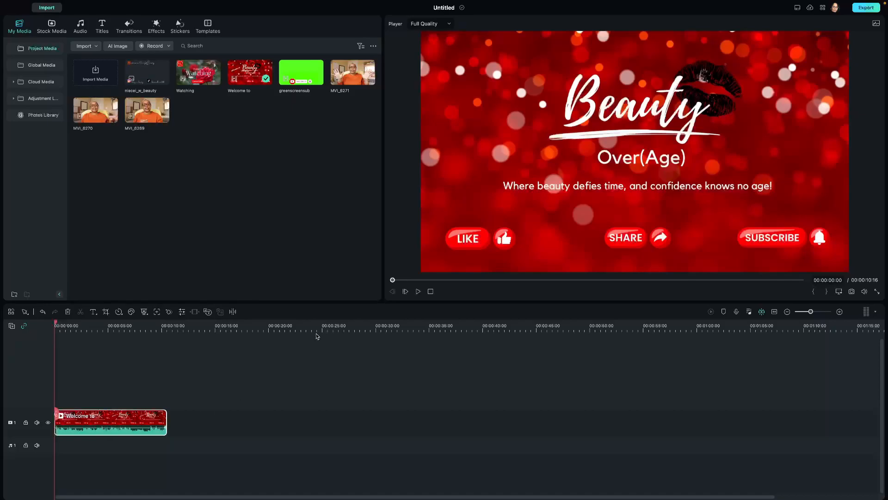
drag(144, 118, 95, 432)
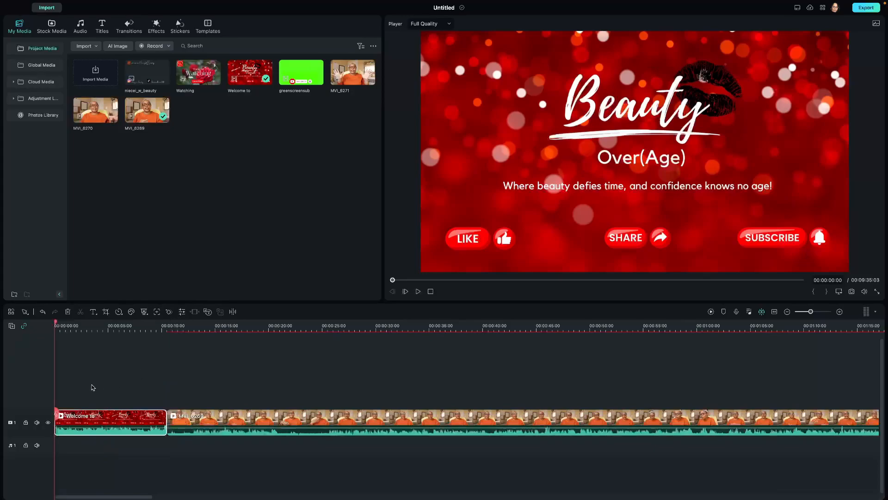
Play MVI_6269 from its beginning to 00:00:24:29, split it there and delete the part before the cut.
click(168, 328)
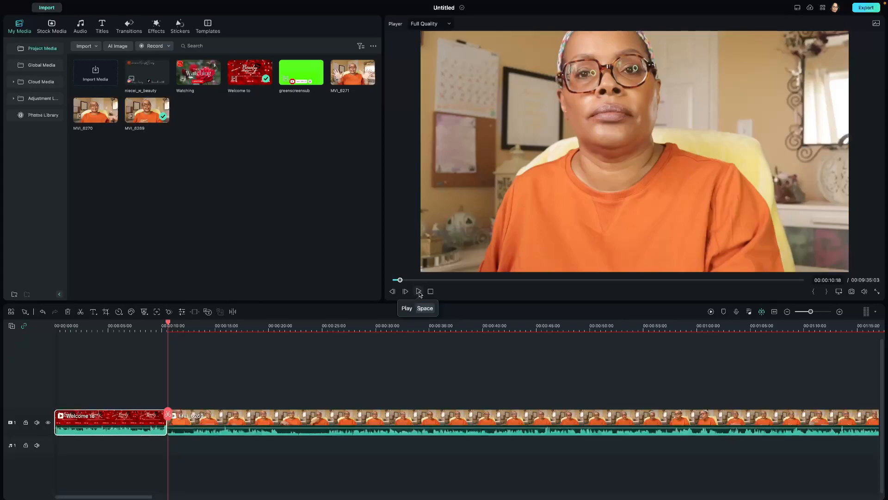
click(419, 292)
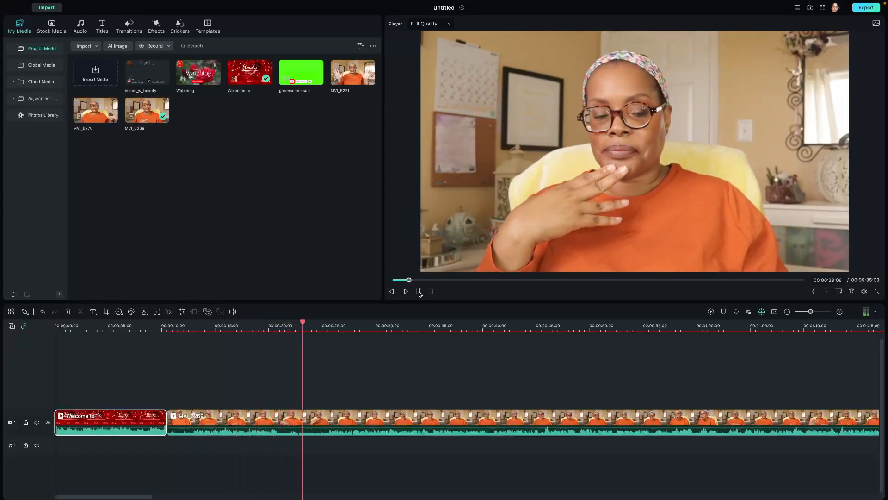
click(419, 292)
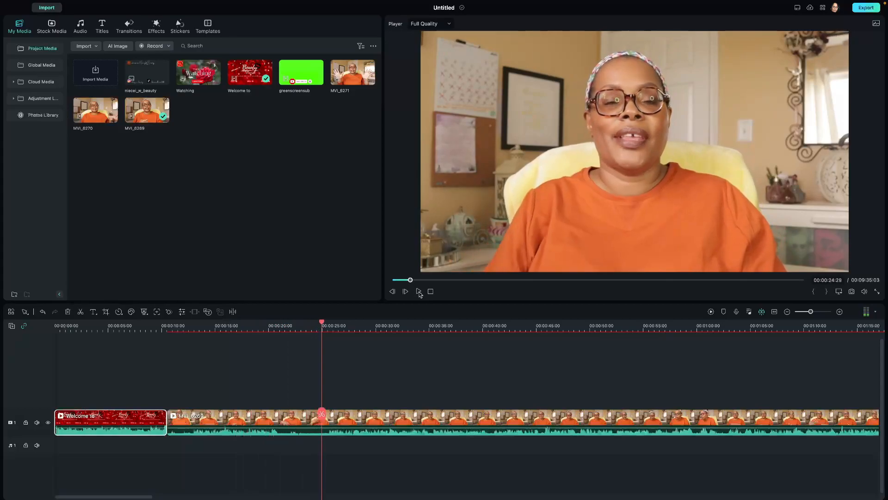
click(323, 414)
click(267, 420)
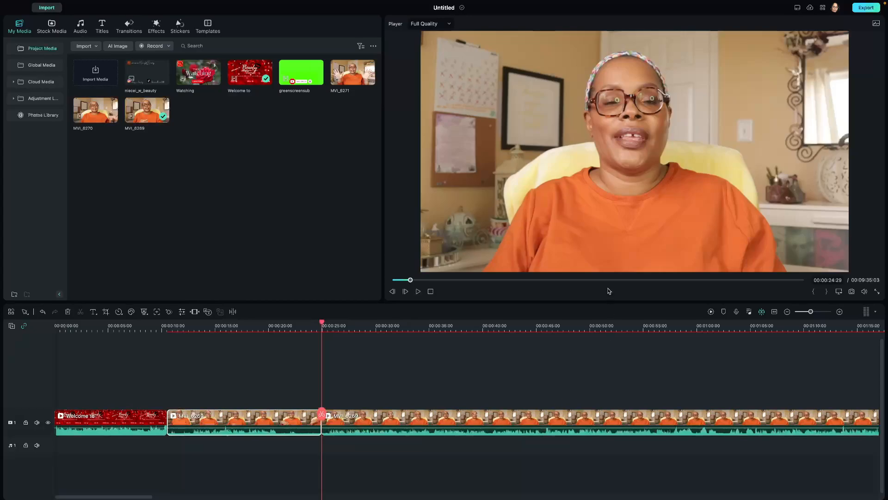
key(Delete)
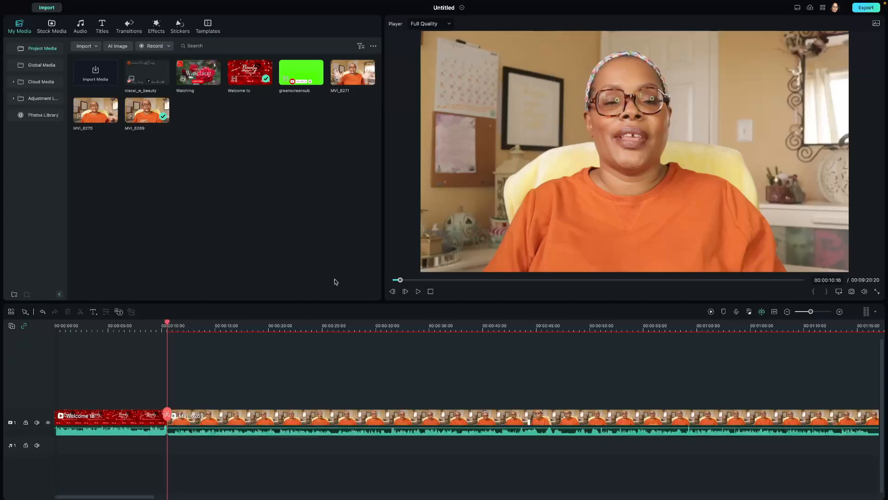
Add a Fade transition at the cut between the Welcome to clip and MVI_6269 on video track 1.
drag(168, 324, 222, 326)
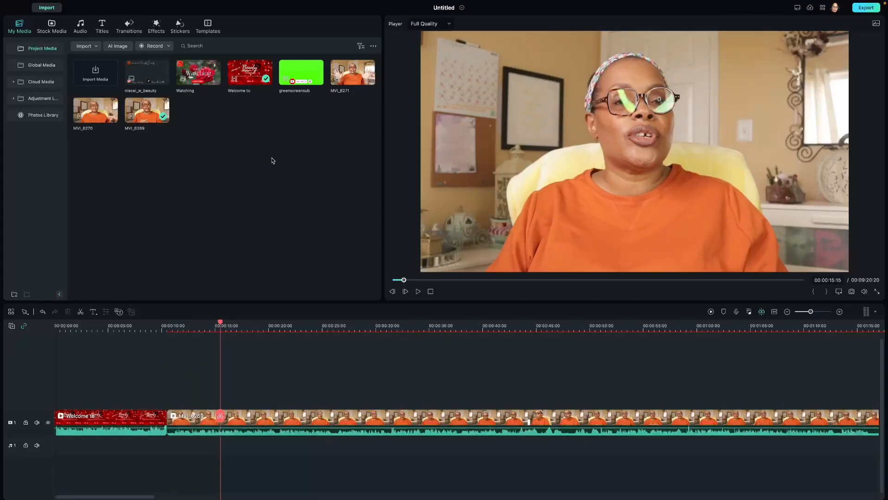
click(127, 26)
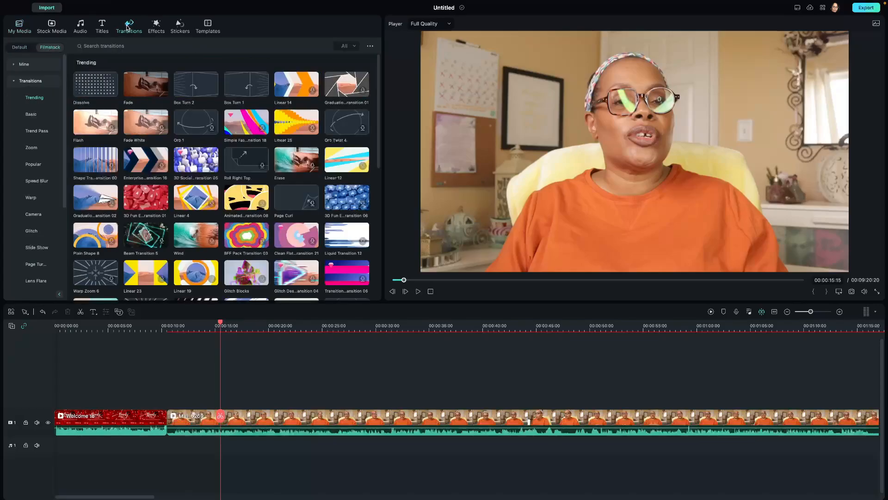
click(141, 85)
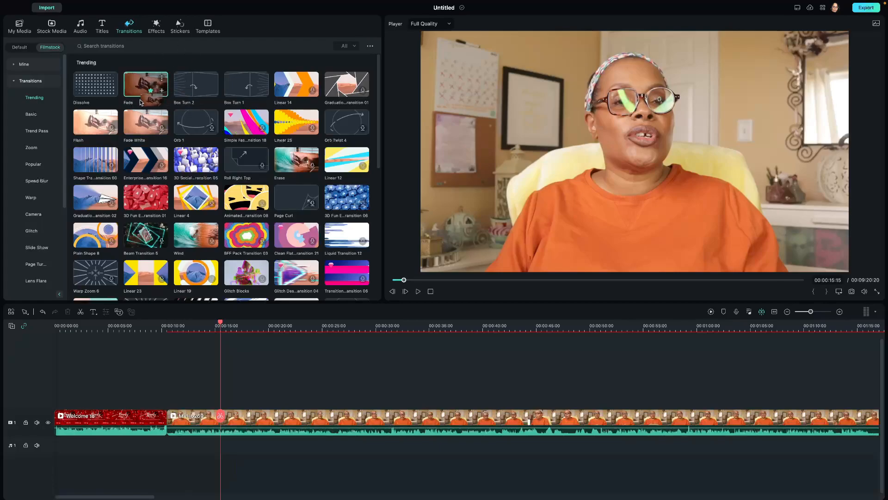
drag(138, 280, 157, 422)
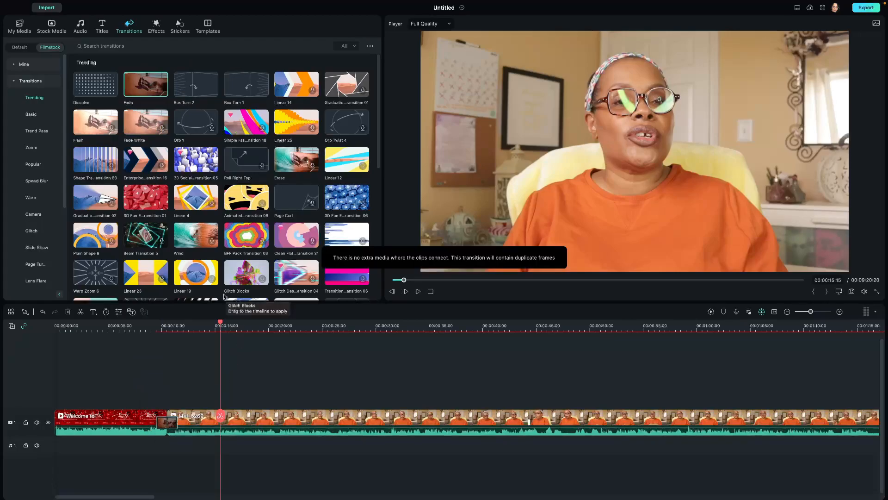
Play the timeline from 00:00:08:21 through the Fade transition and stop at 00:00:12:11.
click(316, 401)
click(148, 370)
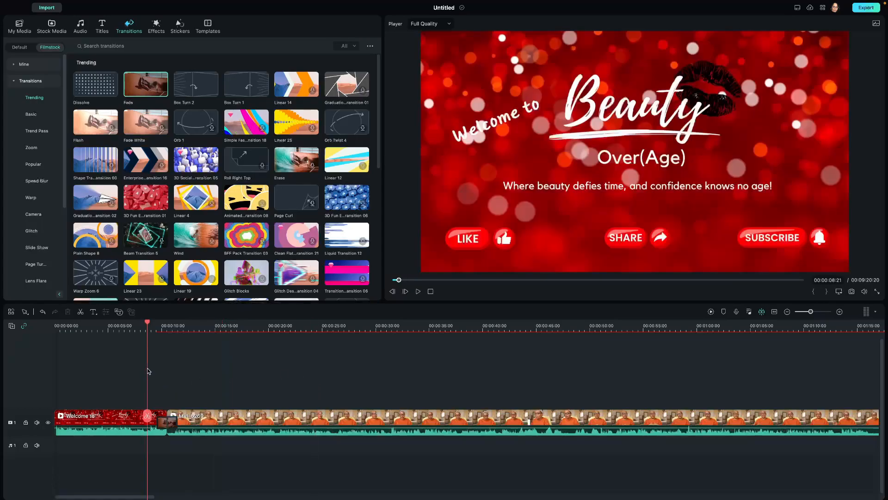
click(419, 292)
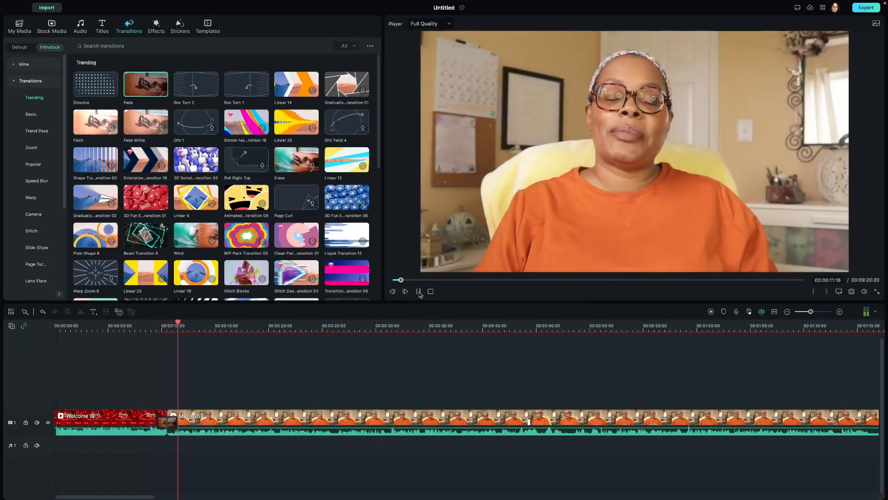
click(419, 291)
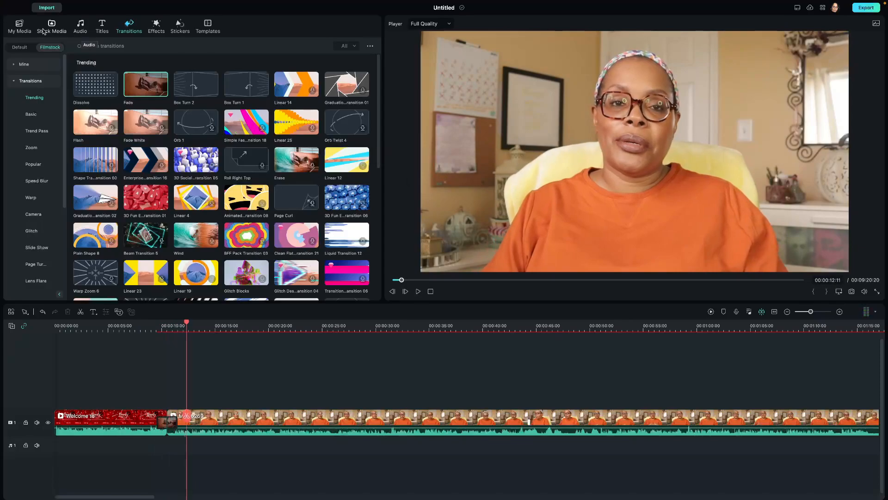
Place the niecei_w_beauty image on video track 2 at 00:00:12:11 and apply the Fade In preset animation to it.
click(20, 27)
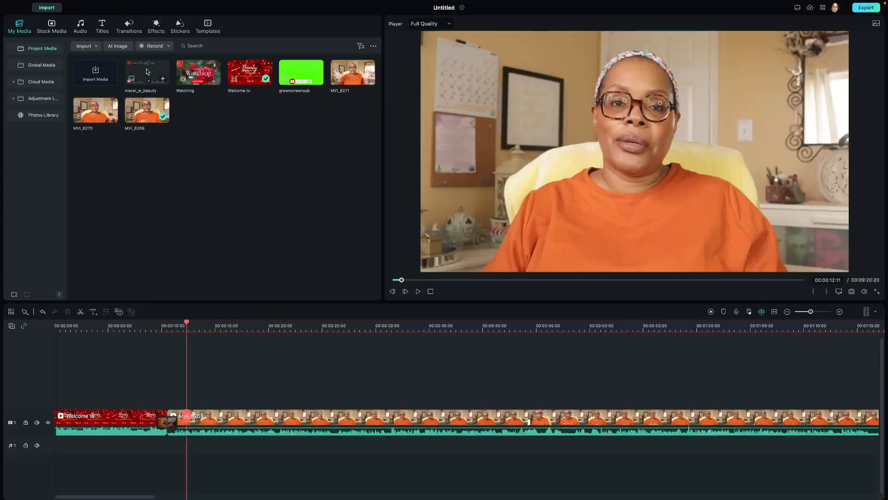
drag(147, 71, 192, 392)
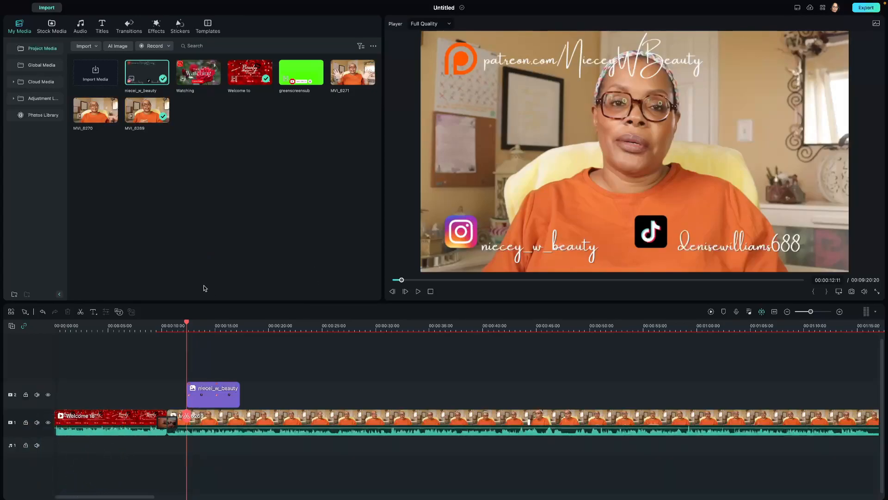
double_click(200, 400)
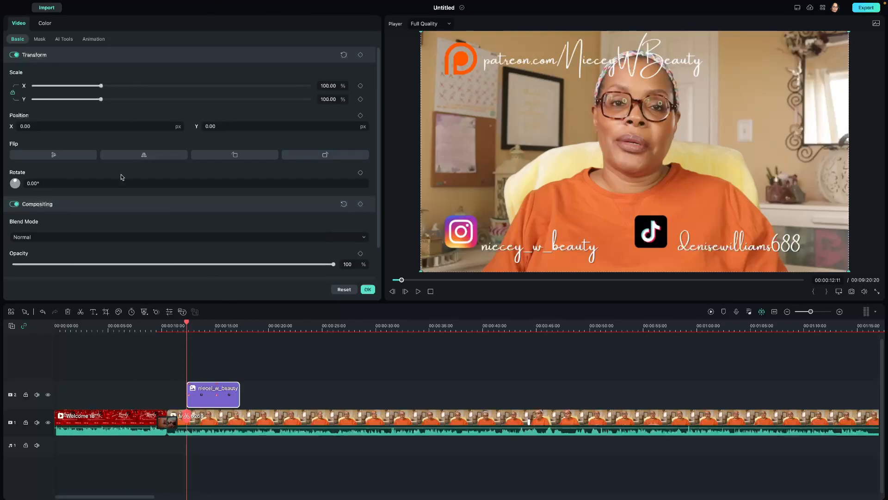
click(94, 39)
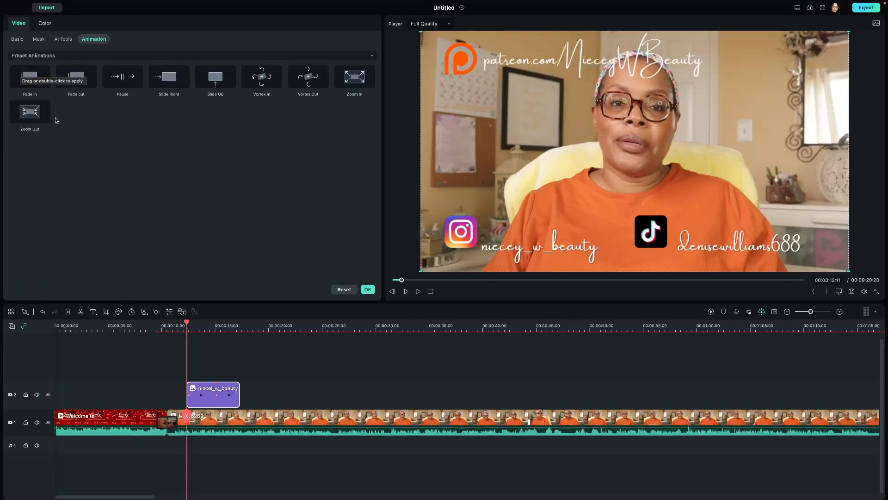
double_click(30, 76)
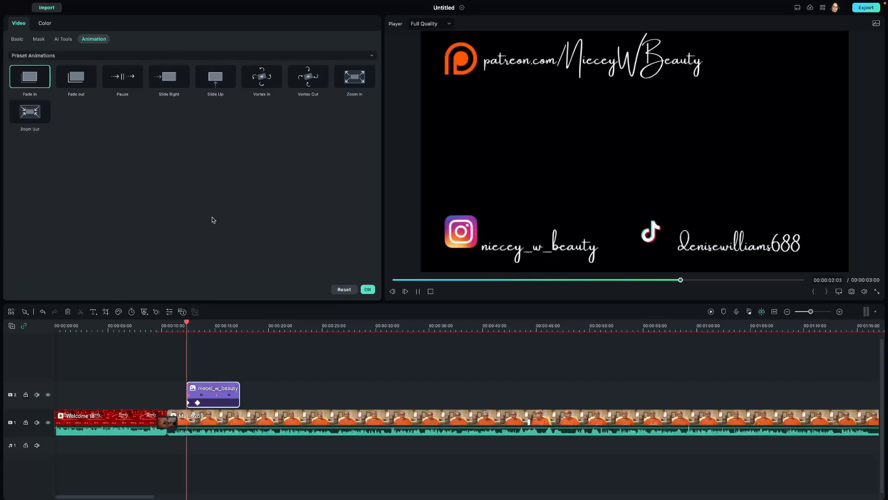
click(368, 290)
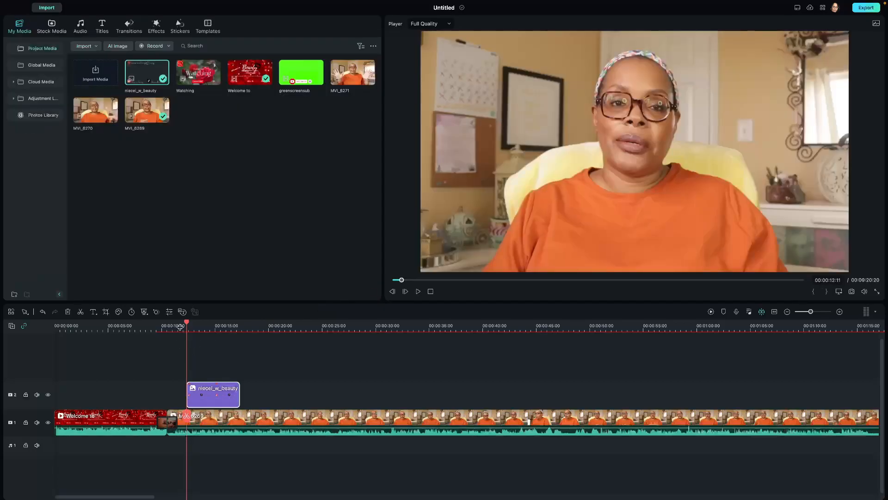
Play the timeline from 00:00:11:27 past the end of the niecei_w_beauty overlay to check its animation.
drag(187, 324, 181, 324)
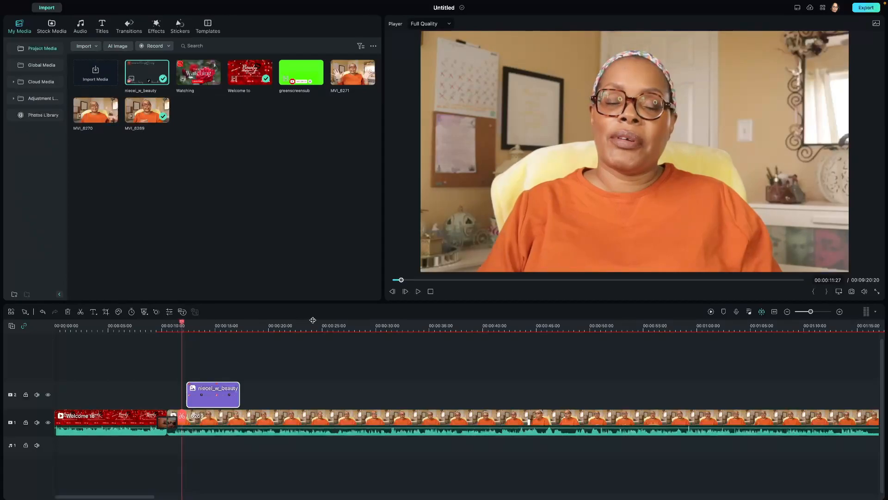
click(419, 293)
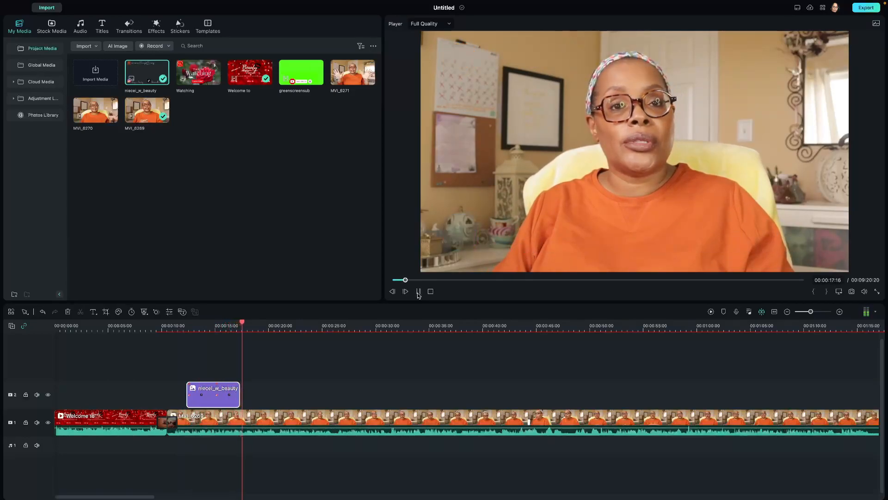
click(419, 293)
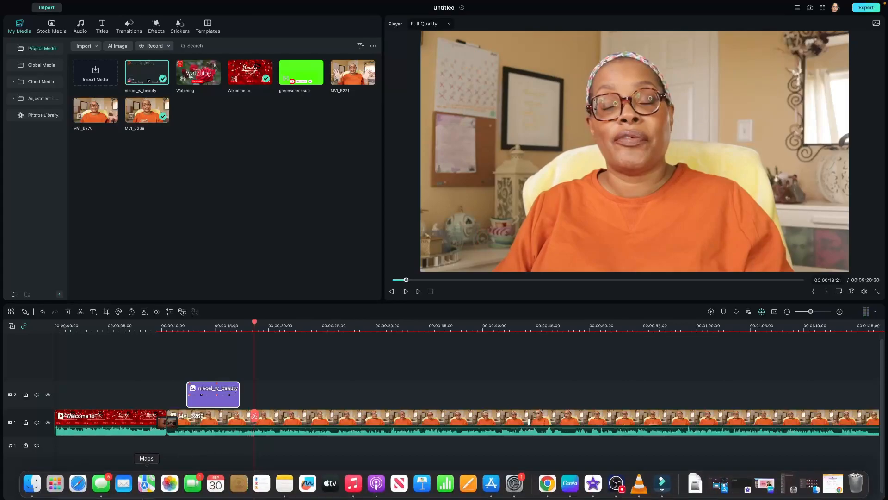
Move the playhead to 00:05:00:01 in MVI_6269.
drag(123, 498, 162, 497)
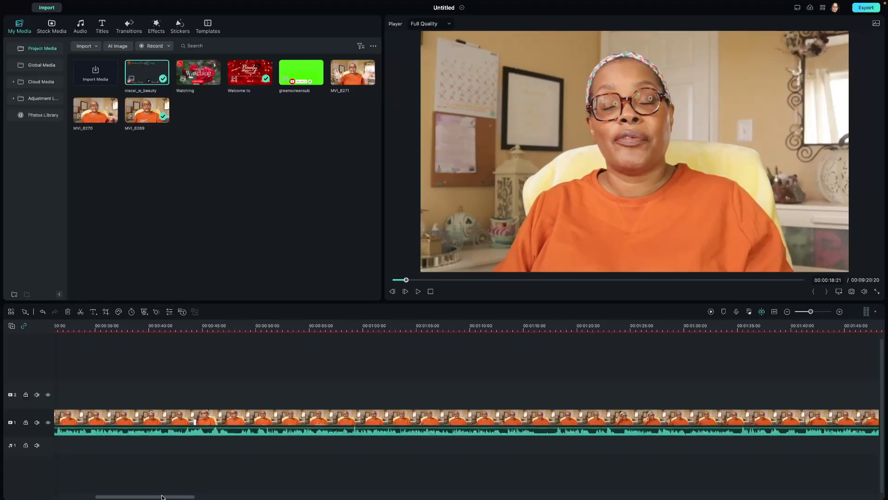
drag(161, 498, 402, 498)
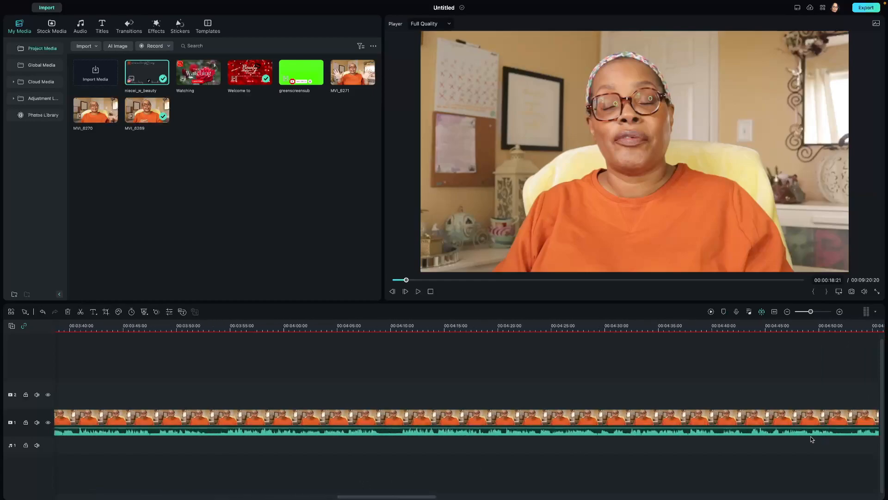
drag(380, 498, 445, 497)
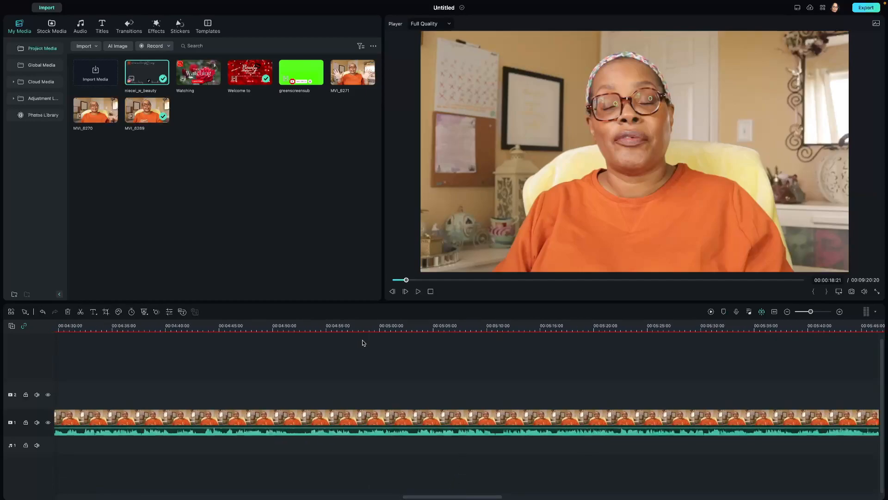
click(379, 329)
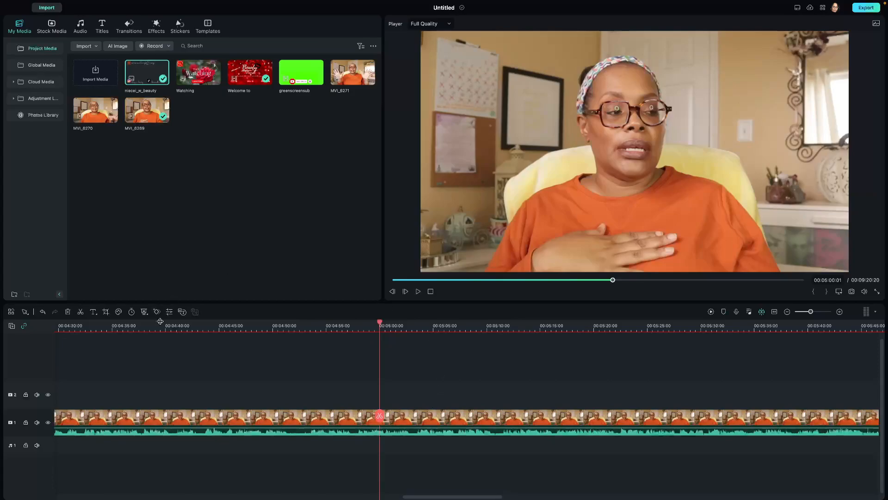
Filter the trending stickers to Free and place the Subscribe1 sticker on video track 2 at the playhead.
click(180, 27)
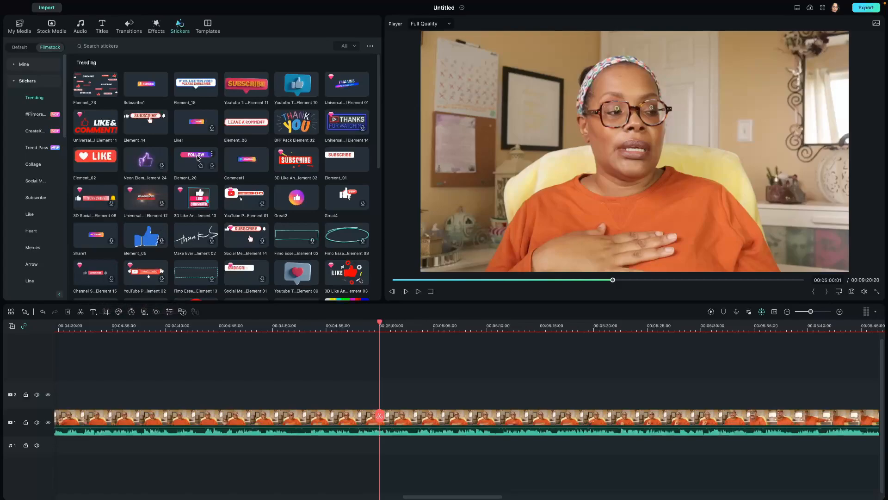
scroll(199, 162, down, 5)
scroll(209, 180, down, 2)
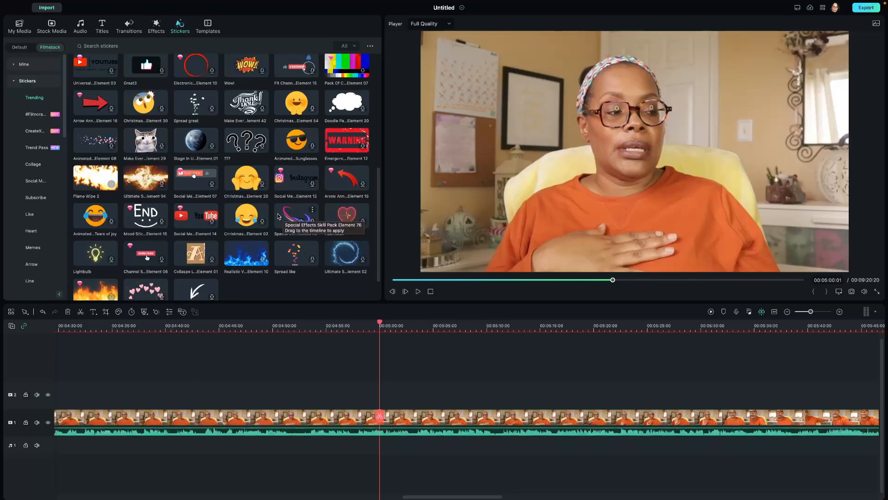
click(355, 47)
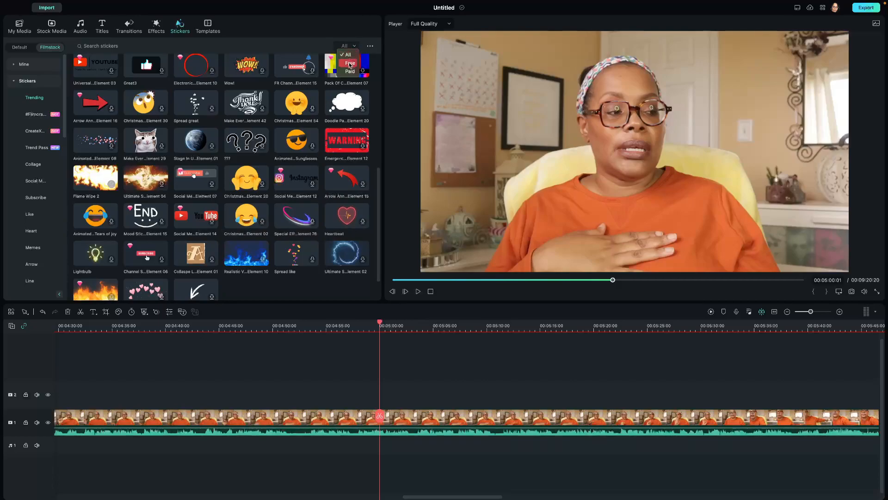
click(350, 64)
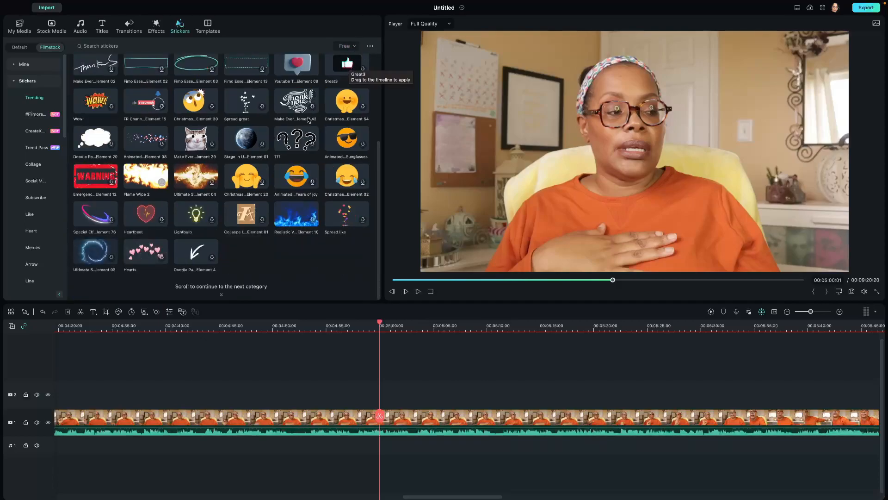
scroll(309, 120, down, 1)
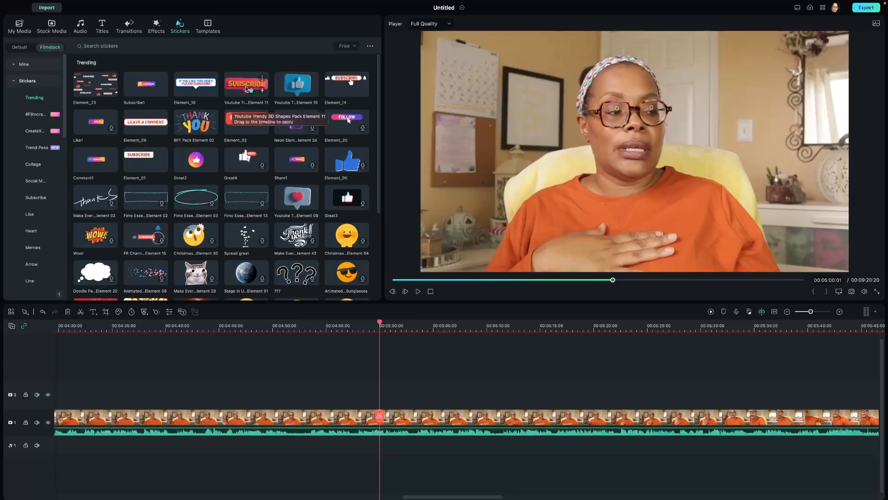
click(141, 81)
drag(172, 86, 368, 381)
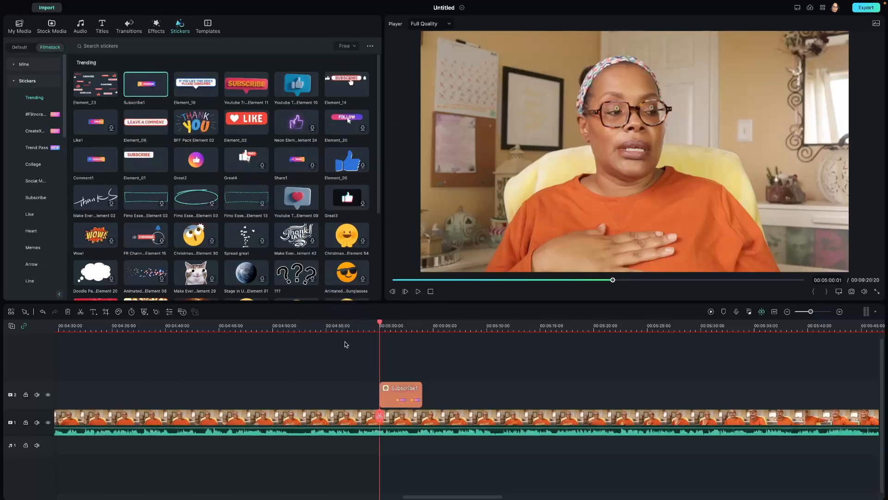
Play into the Subscribe1 sticker, shrink it to just under half size and move it to the lower-left corner of the video frame.
click(419, 292)
click(419, 291)
click(676, 146)
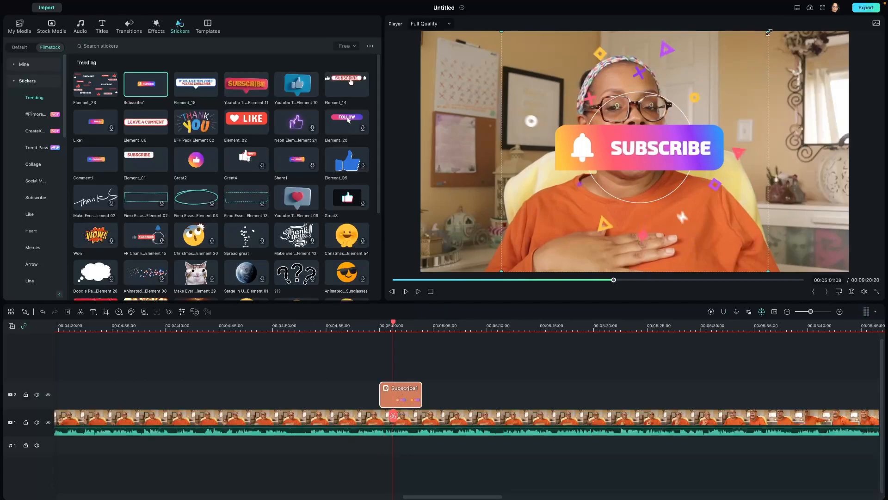
drag(768, 31, 620, 221)
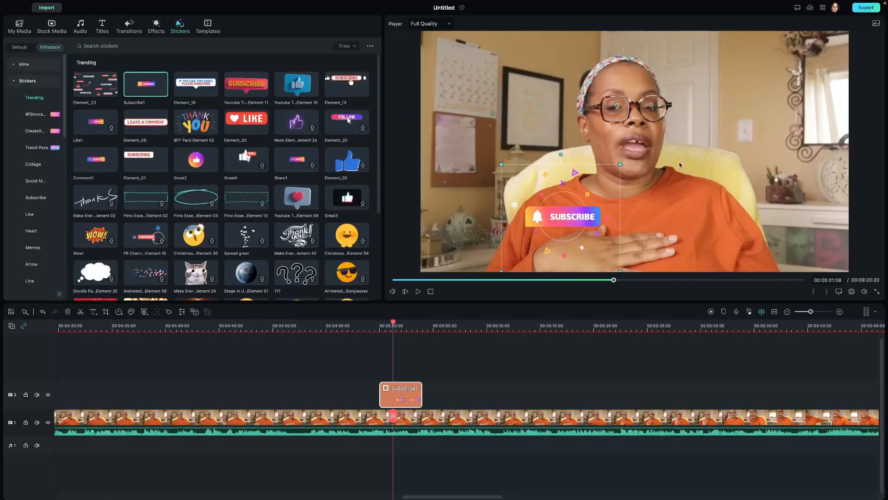
drag(570, 211, 481, 221)
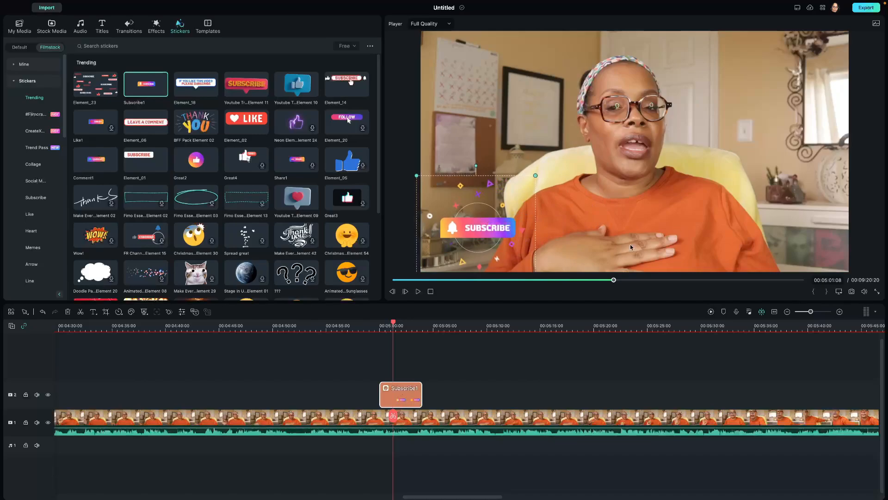
Play the timeline from 00:04:58:27 past the end of the Subscribe1 sticker to check how it appears.
click(368, 328)
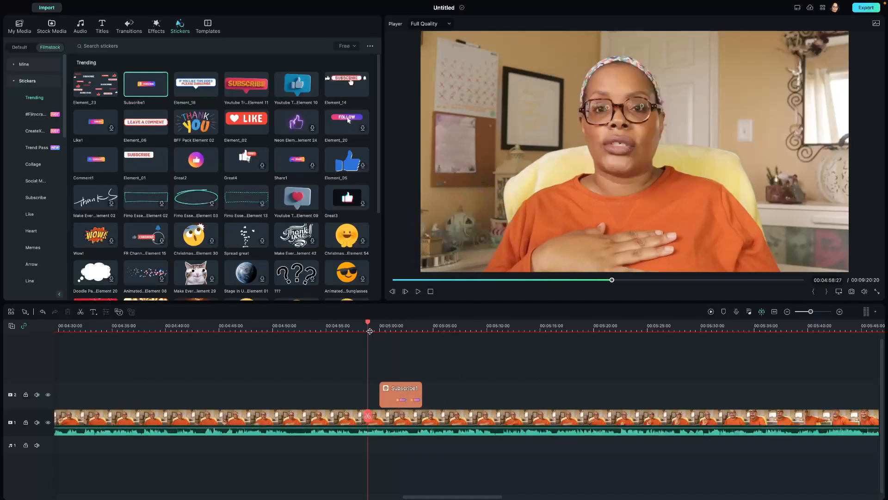
click(420, 292)
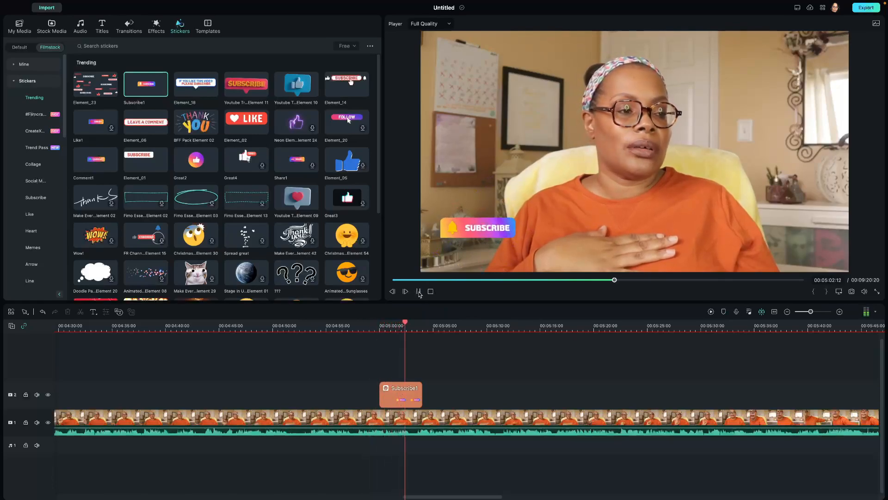
click(419, 292)
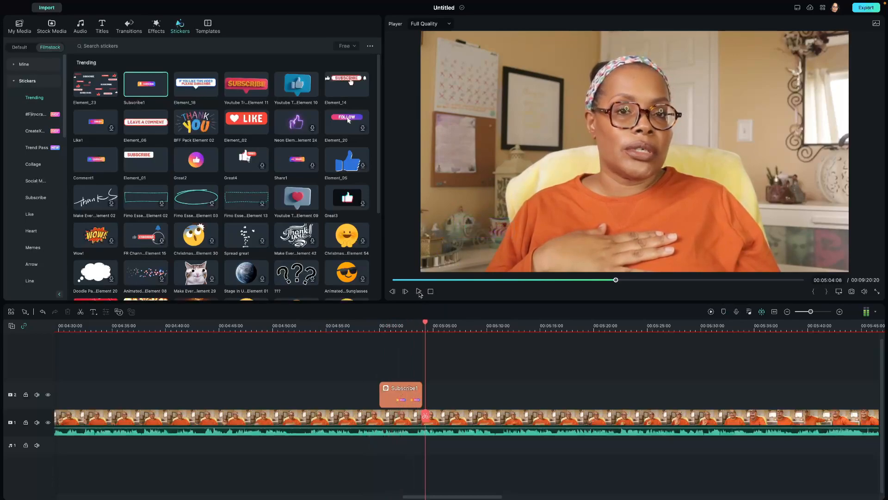
Add the MVI_6270 clip from the project media directly after the end of MVI_6269 on video track 1.
drag(414, 498, 736, 497)
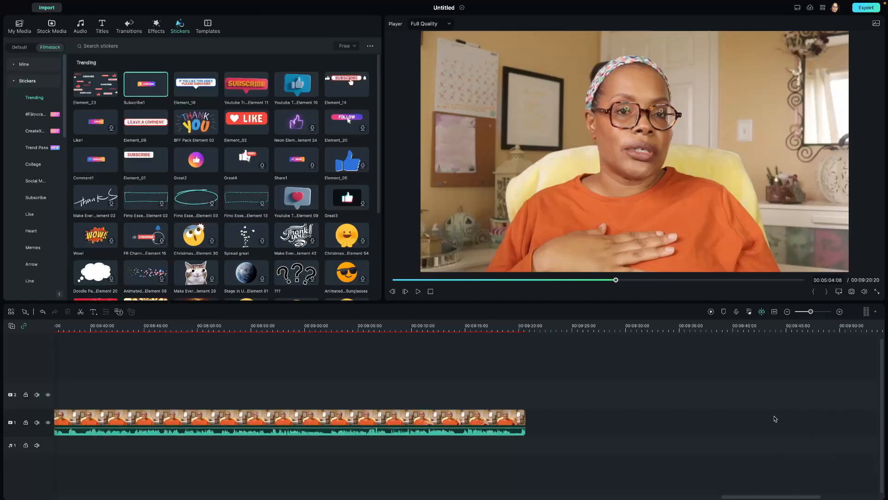
mouse_move(39, 2)
click(20, 26)
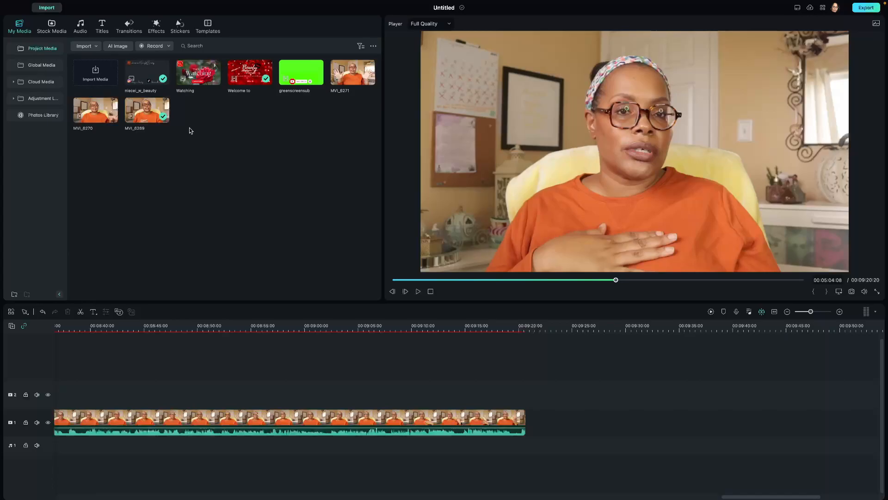
drag(88, 111, 528, 417)
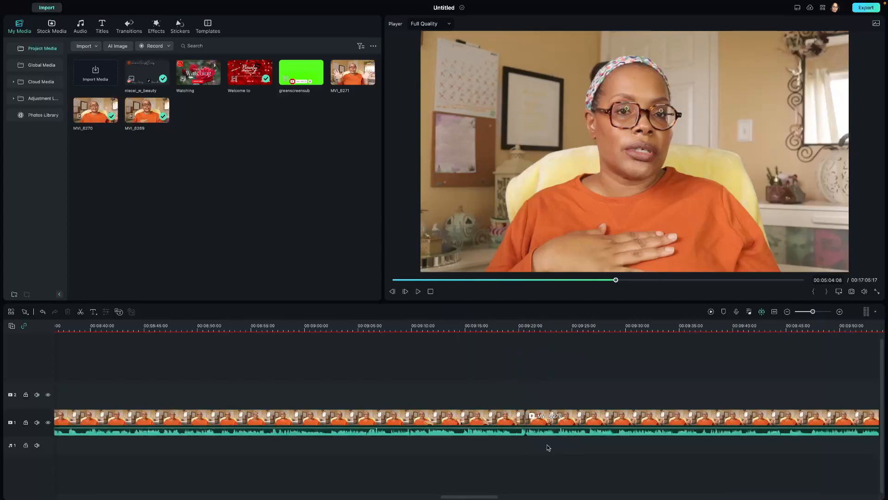
Add the MVI_6271 clip from the project media directly after the end of MVI_6270 on video track 1.
drag(468, 498, 772, 481)
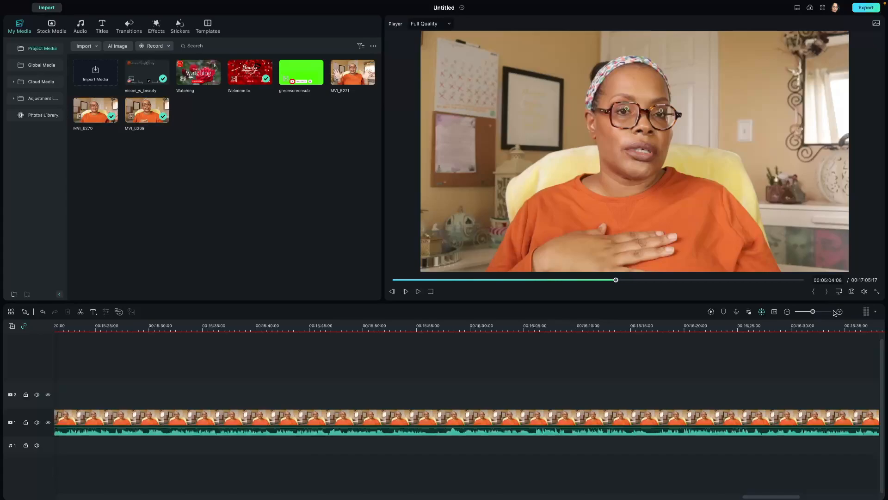
drag(814, 313, 810, 312)
mouse_move(753, 497)
mouse_down()
mouse_move(673, 498)
mouse_move(743, 496)
mouse_up()
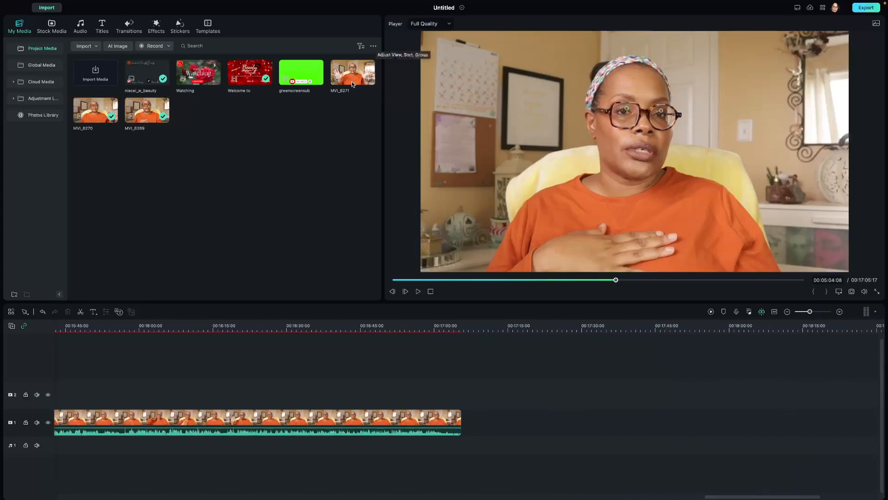
drag(346, 76, 464, 419)
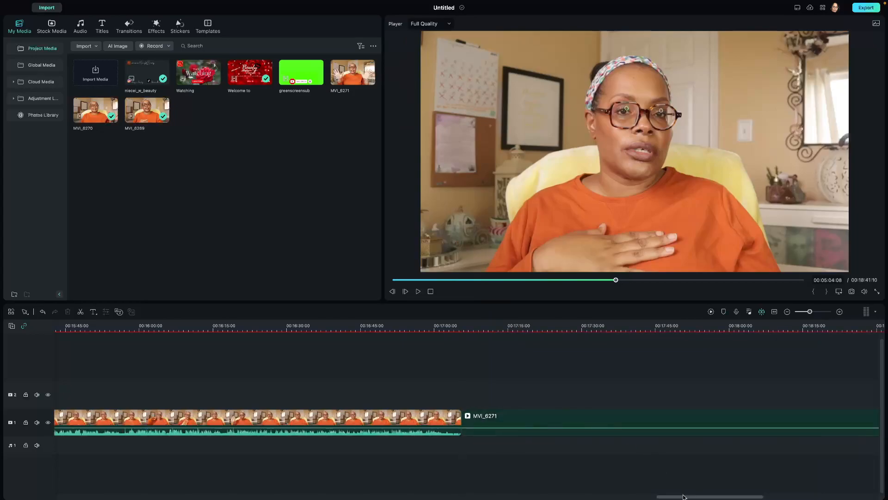
Play the last seconds of the MVI_6271 clip, and play it again from 00:17:40:00 to review its content.
drag(688, 498, 750, 498)
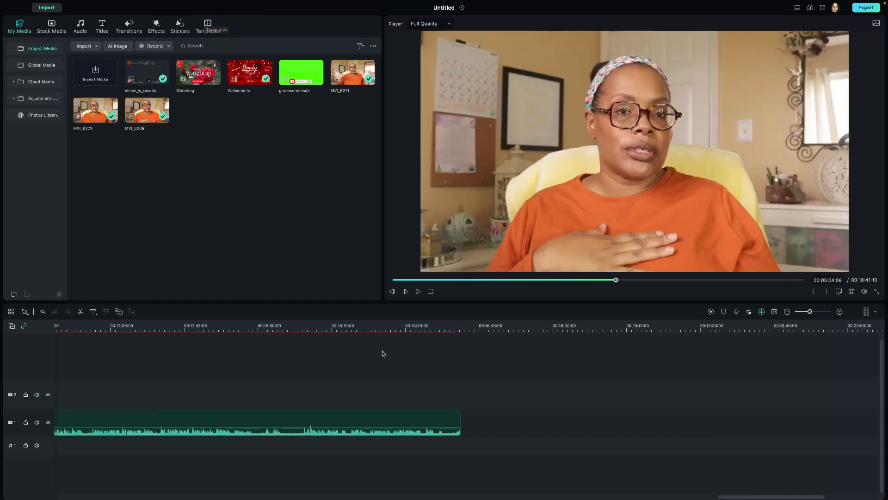
click(425, 401)
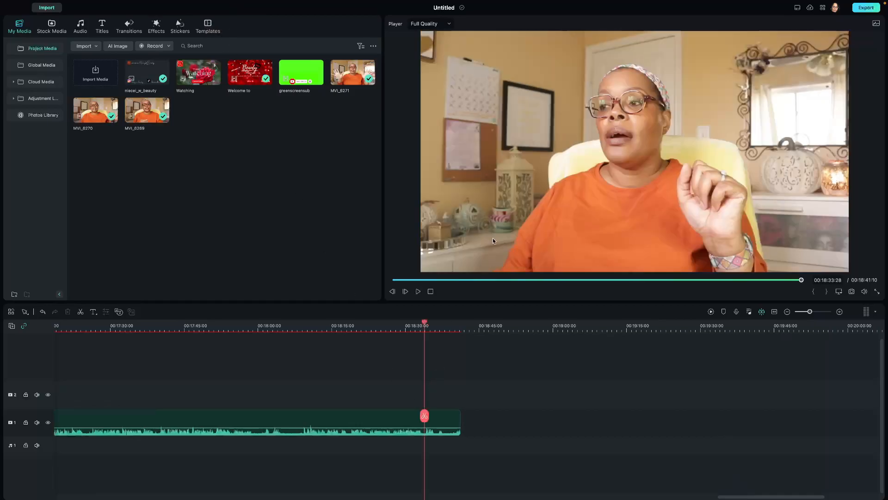
click(419, 291)
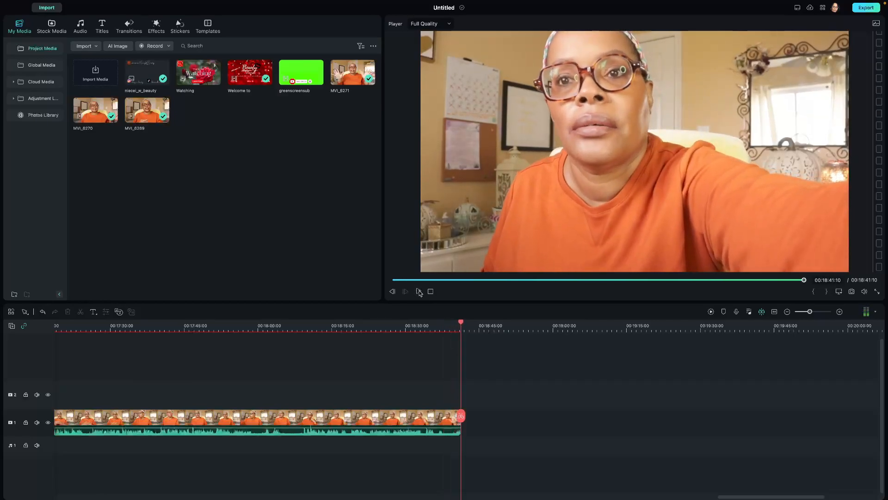
click(159, 328)
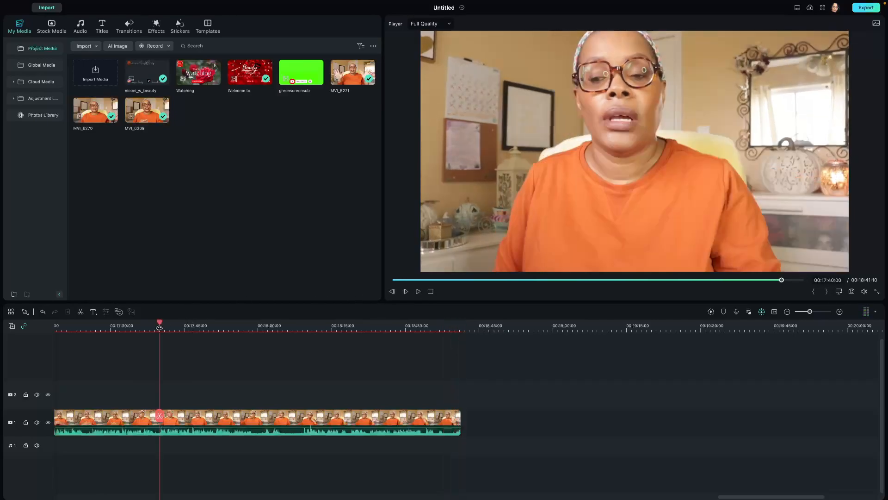
click(419, 292)
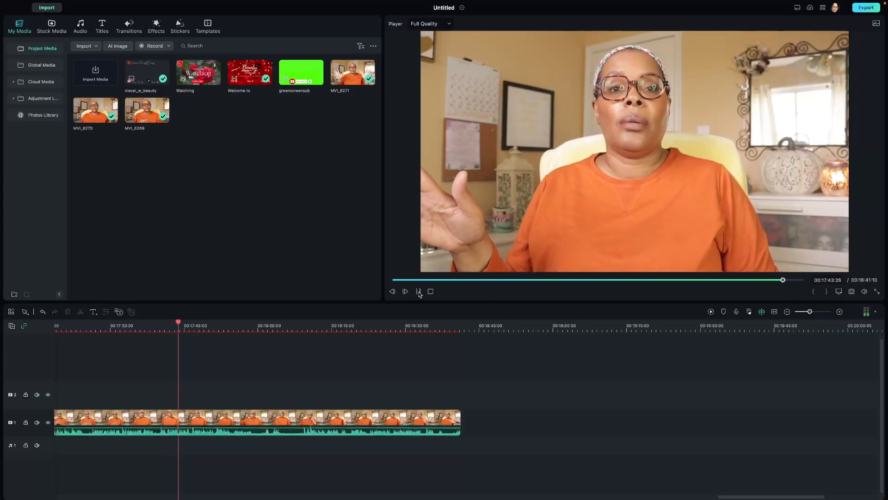
click(419, 292)
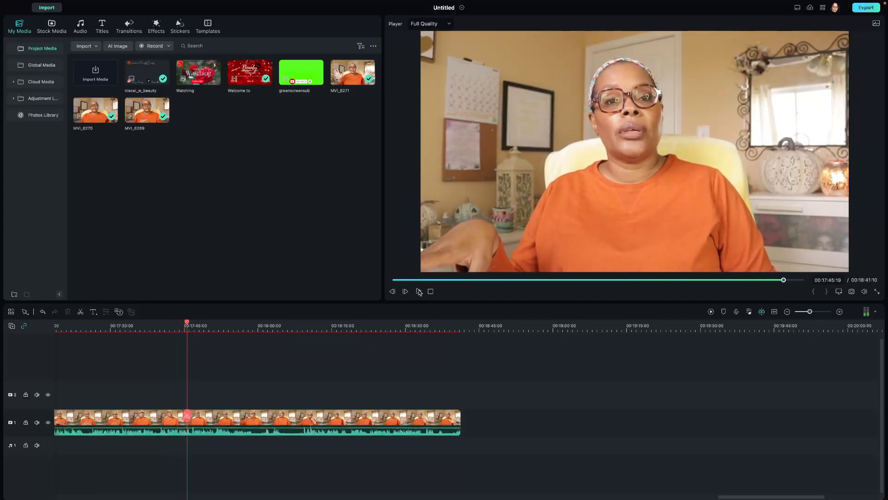
Replace the MVI_6271 clip at the end of video track 1 with the Watching clip, placed directly after MVI_6270.
click(241, 421)
key(Delete)
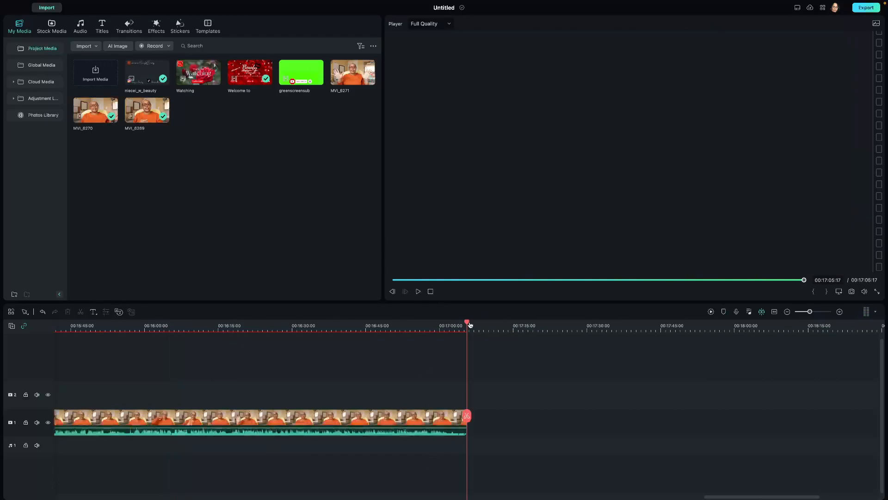
drag(468, 323, 442, 324)
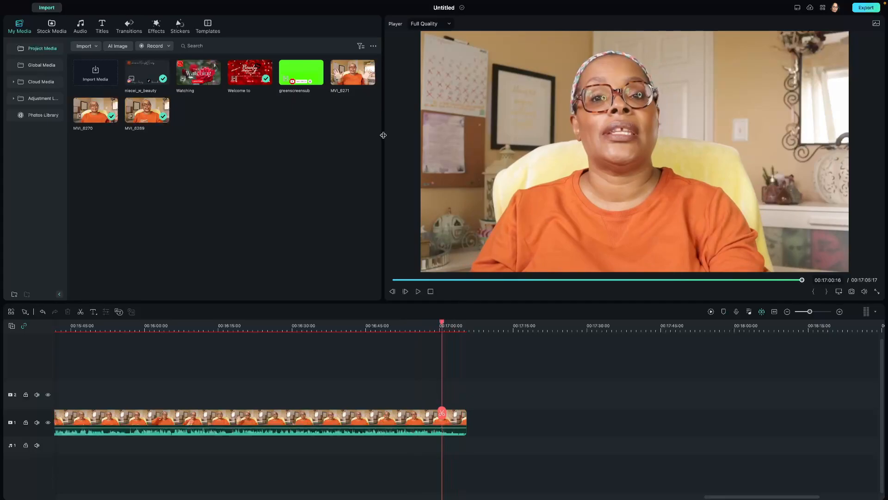
drag(192, 75, 470, 434)
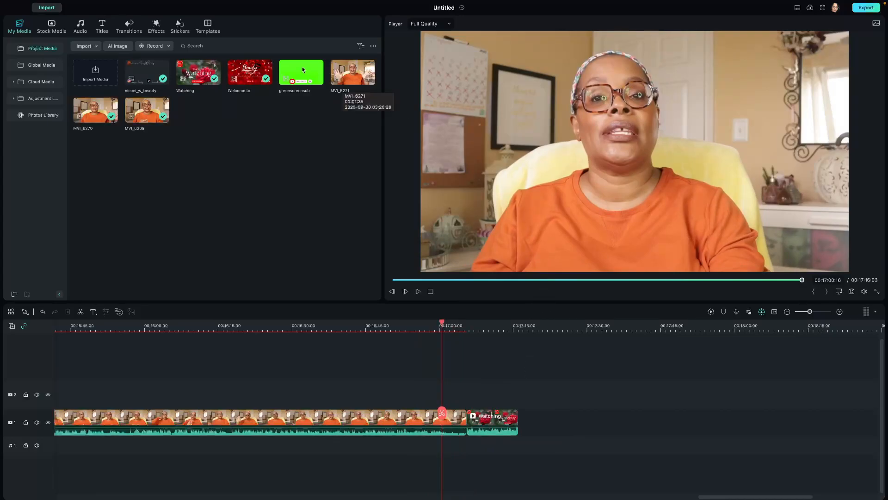
Apply the trending Fade transition at the cut between MVI_6270 and the Watching clip on video track 1.
click(129, 27)
click(140, 85)
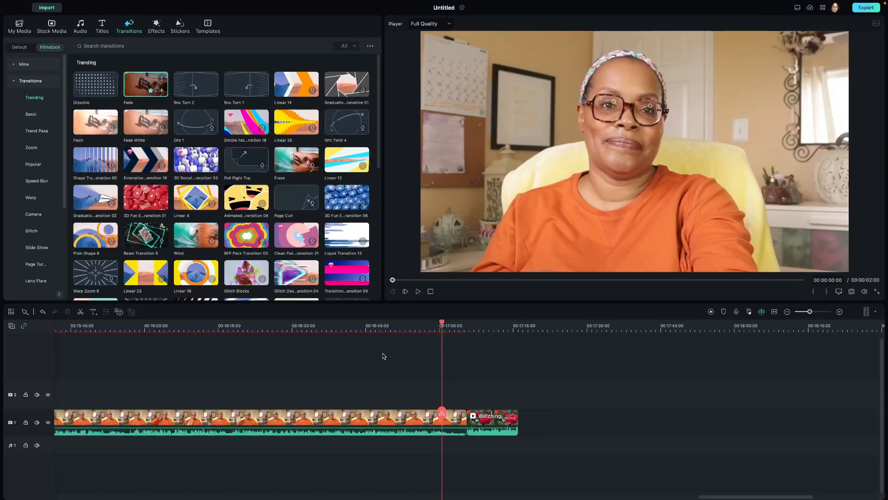
drag(146, 85, 462, 423)
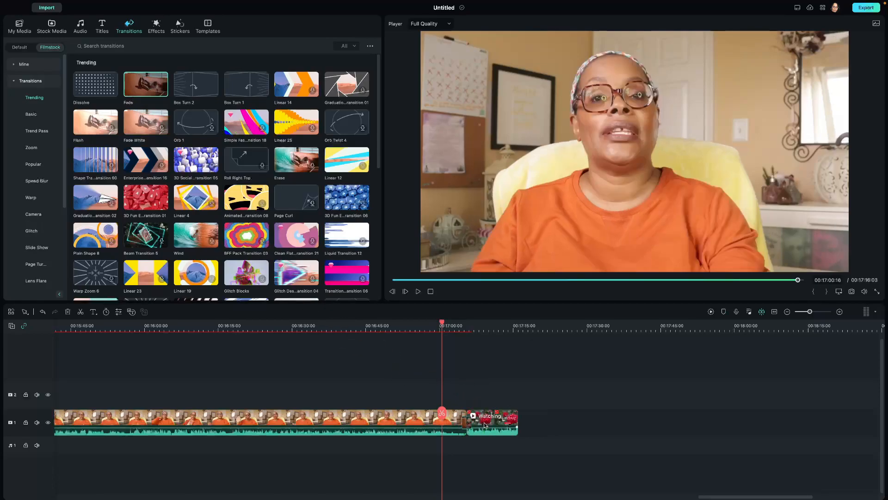
Play from 00:17:04:17 across the Fade transition into the Watching clip to check how the ending looks.
click(462, 356)
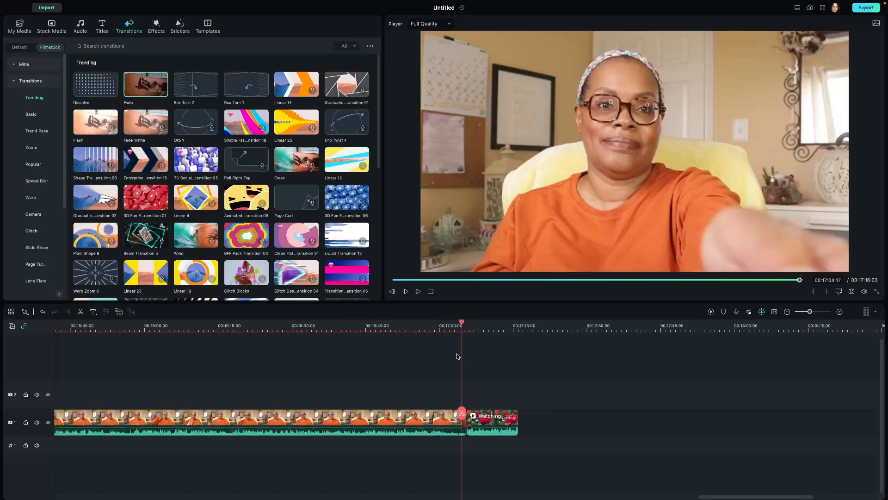
click(419, 291)
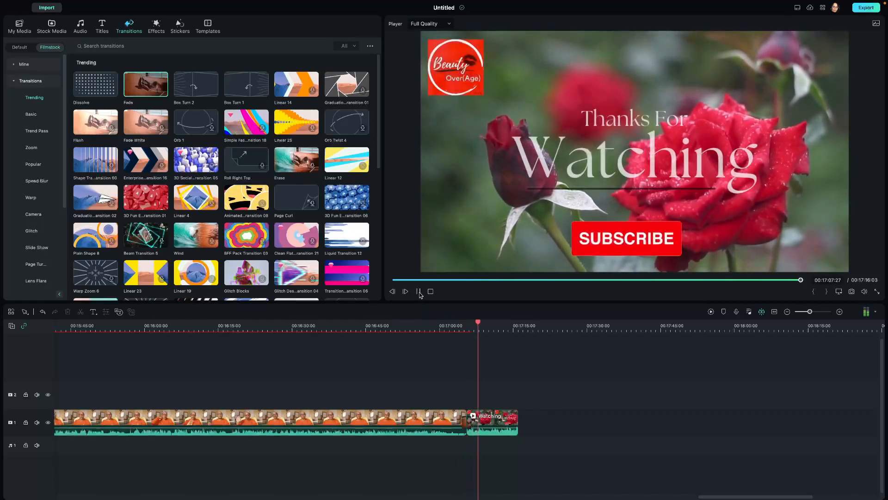
click(419, 292)
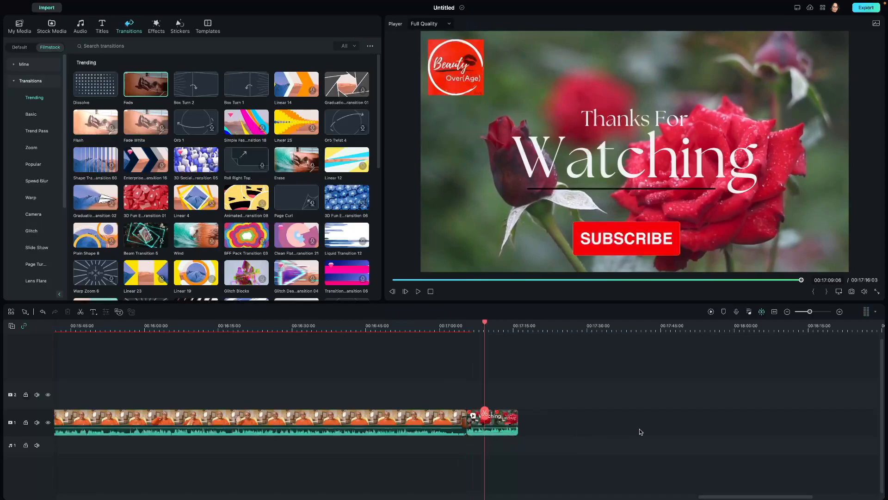
Return to the beginning of the timeline to look over the assembled clips from the Welcome to intro.
drag(768, 498, 408, 485)
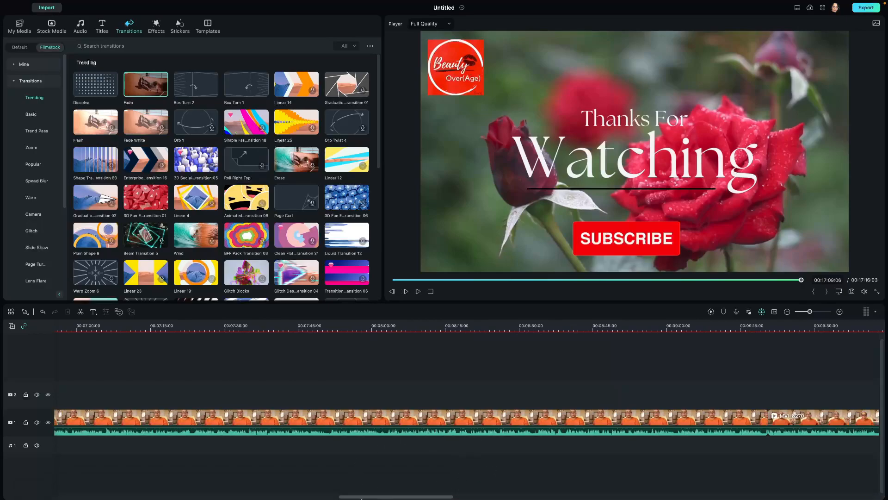
drag(382, 498, 120, 497)
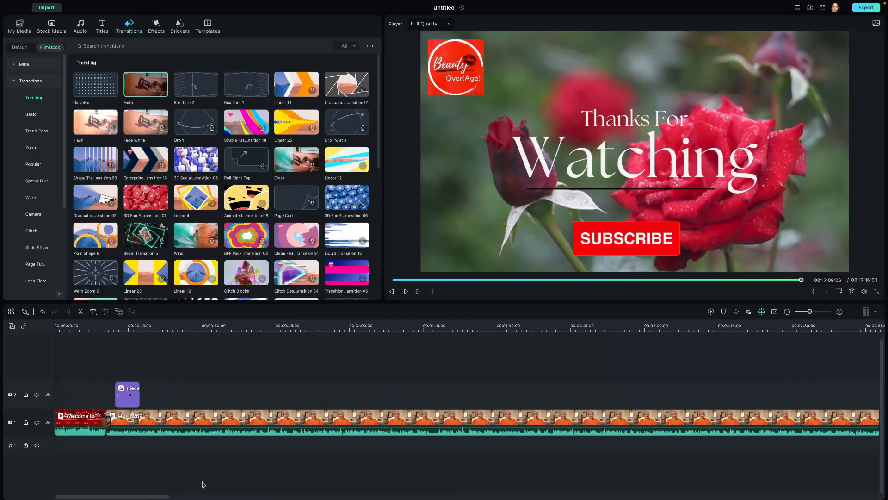